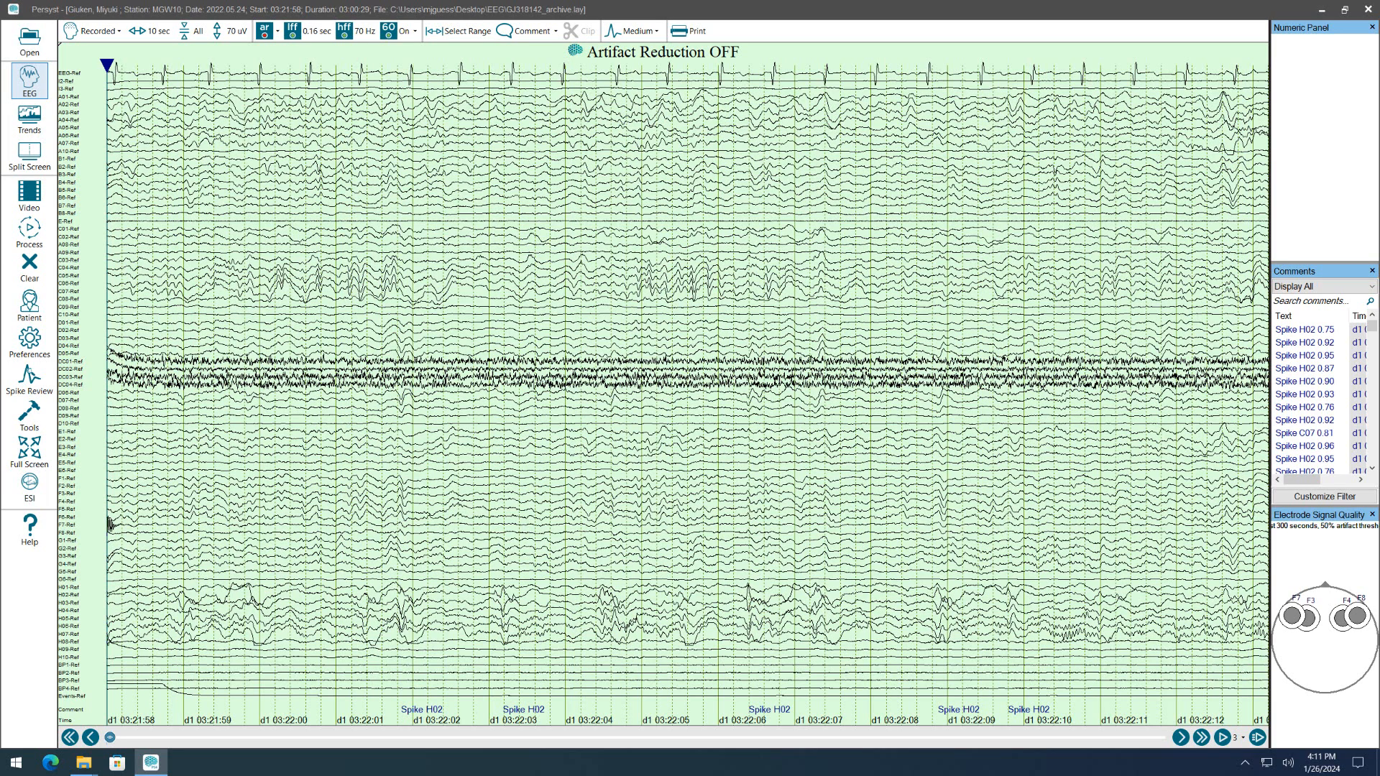
Review the record's patient information for its channel count, sampling rate and resample rate.
click(27, 313)
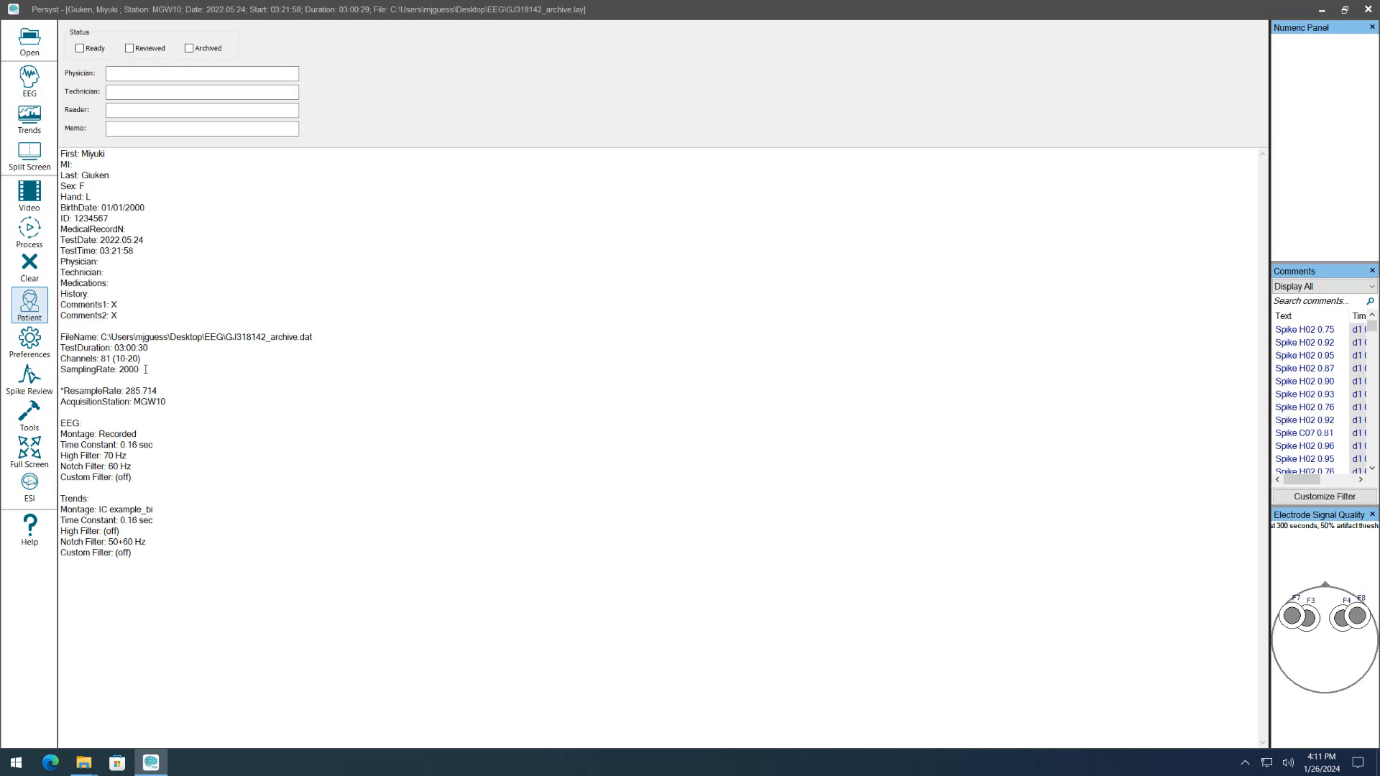
drag(145, 369, 61, 373)
drag(142, 359, 60, 358)
drag(165, 401, 29, 389)
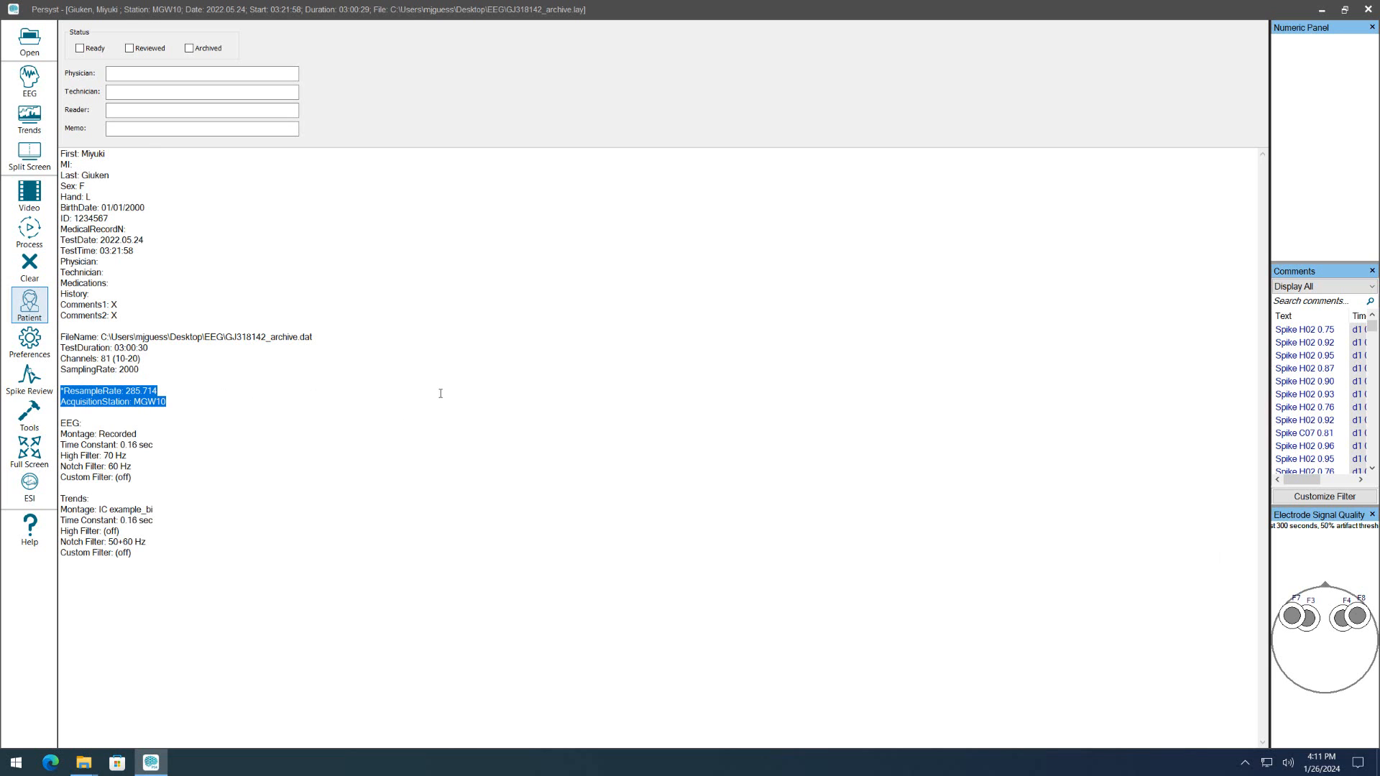
click(500, 380)
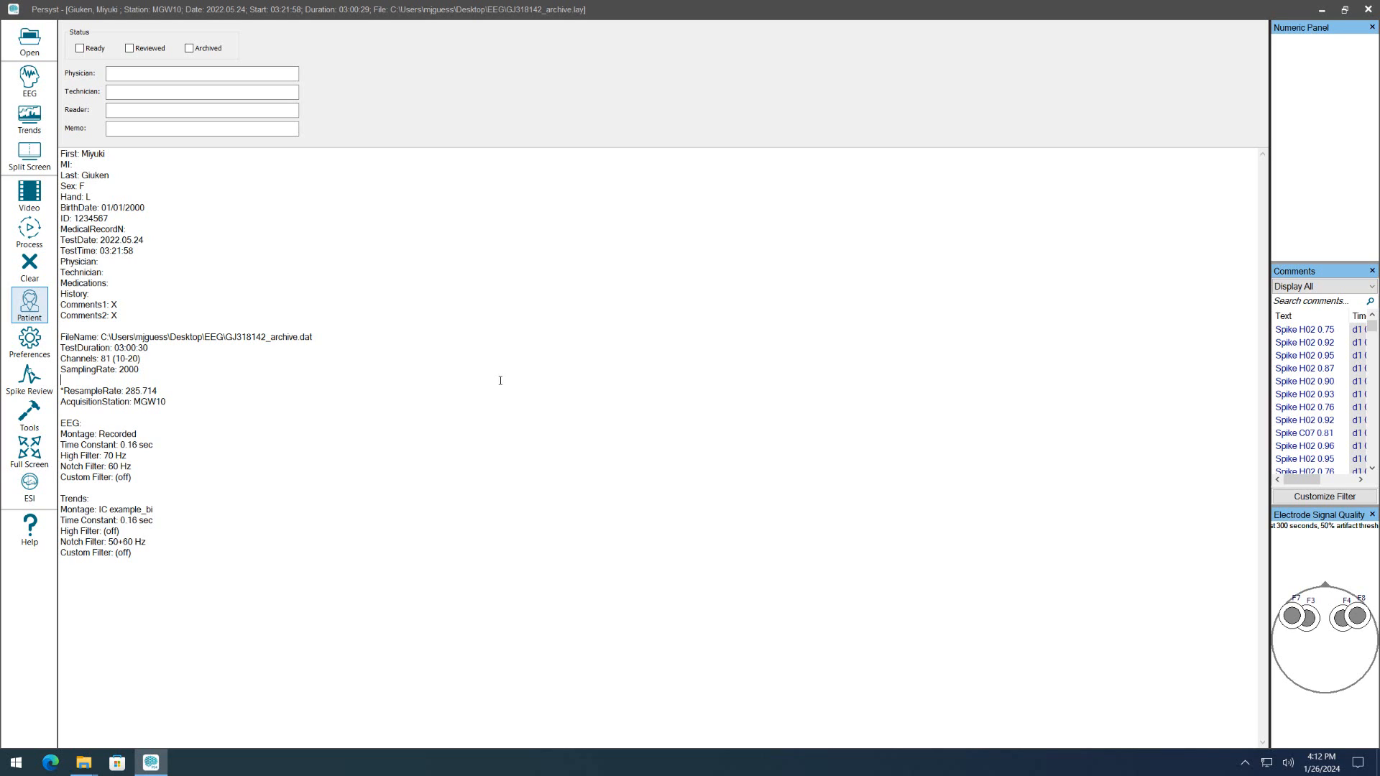
drag(142, 373, 118, 371)
click(298, 362)
Return to the EEG, limit the display to 32 channels per page and view the D01 to G4 channels.
click(29, 79)
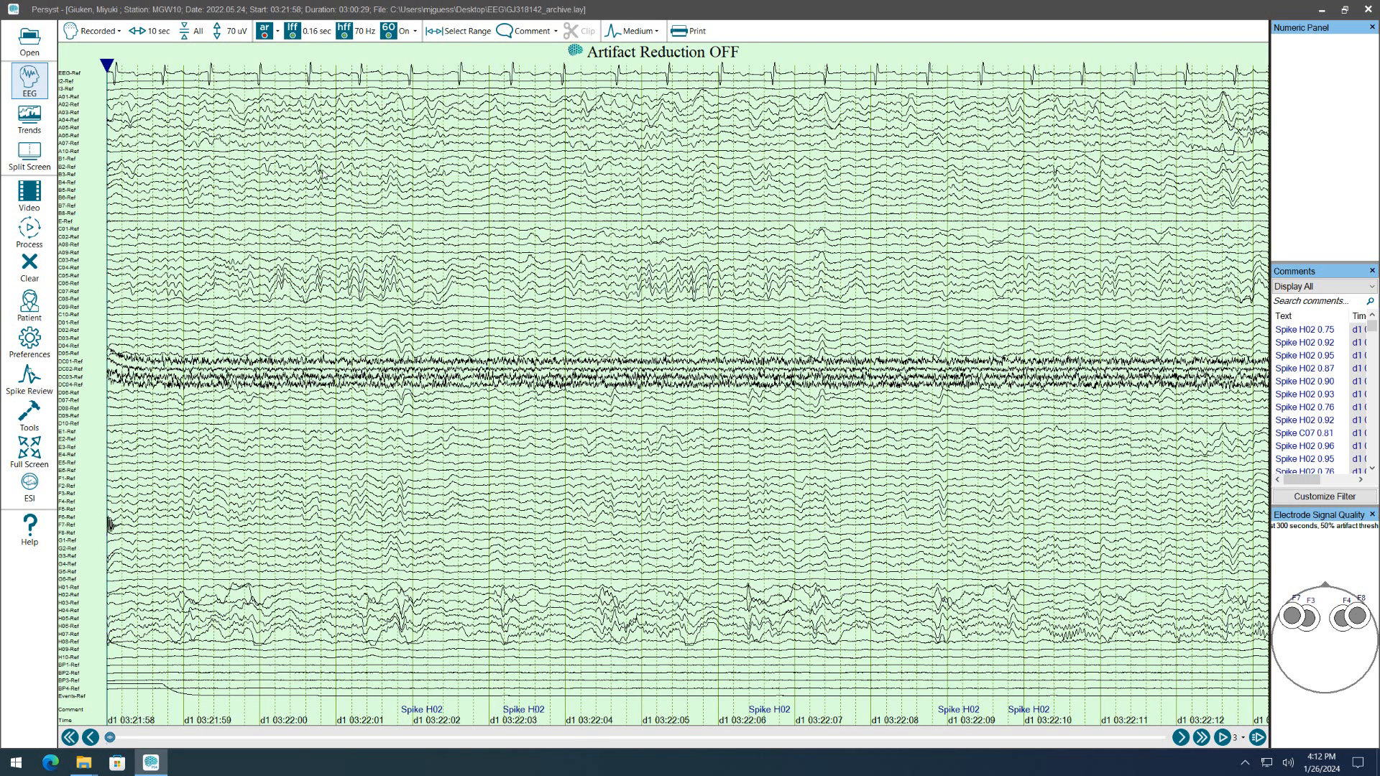
click(232, 36)
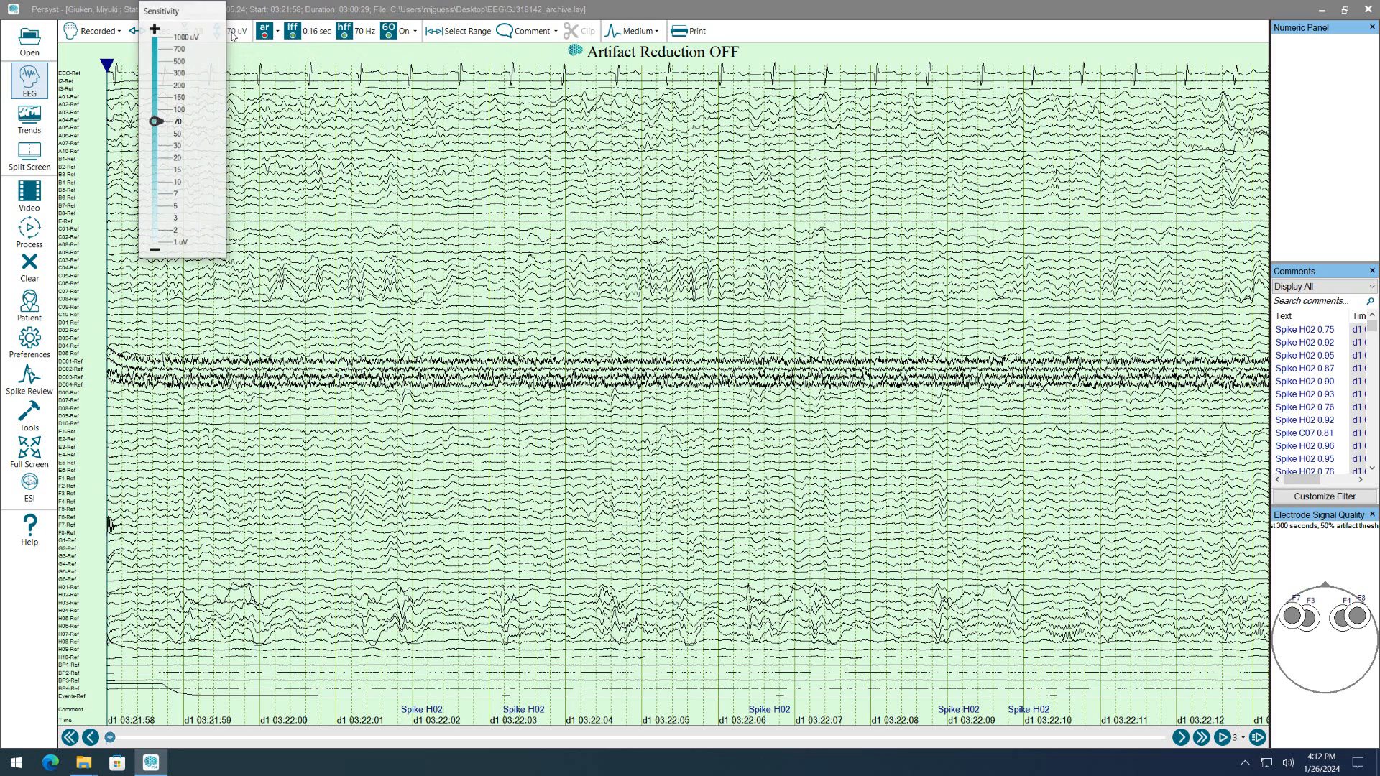
click(188, 36)
click(188, 36)
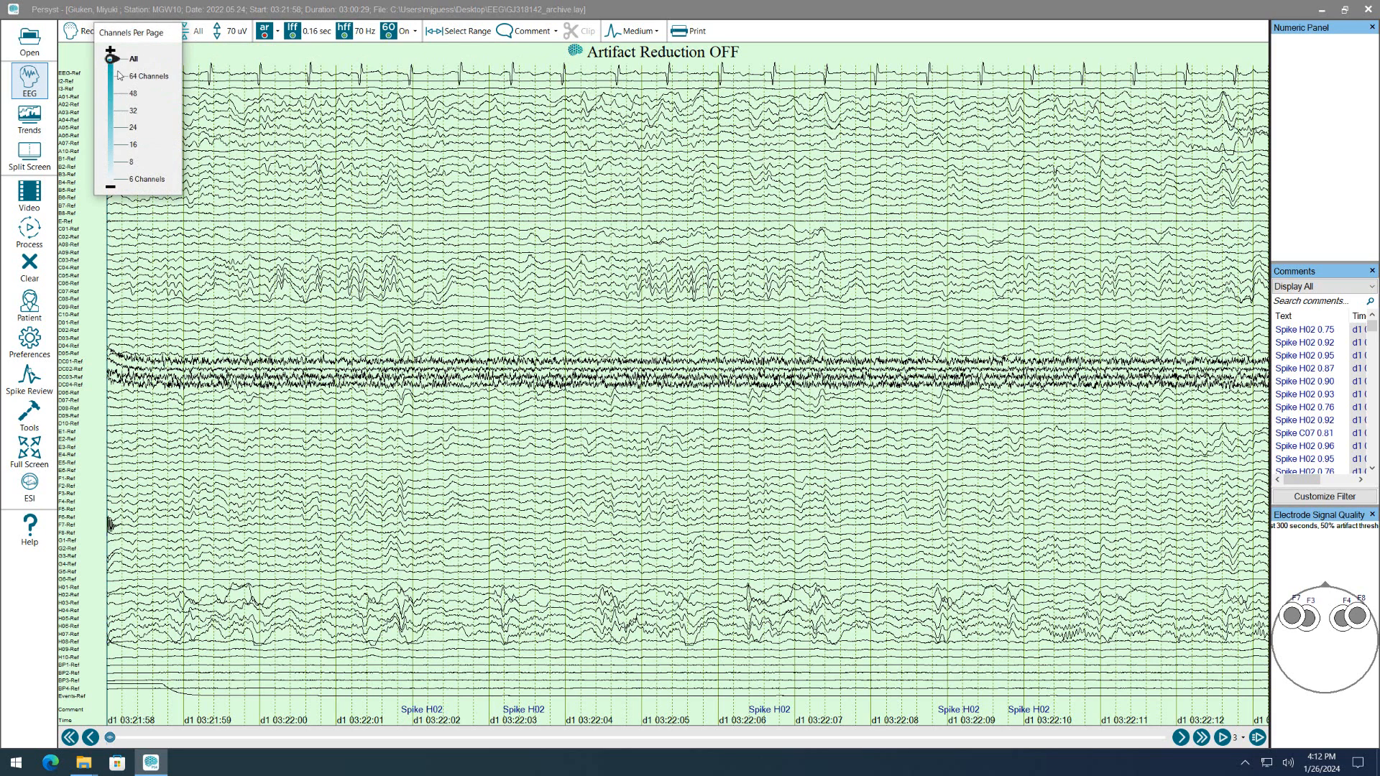
drag(108, 63, 121, 116)
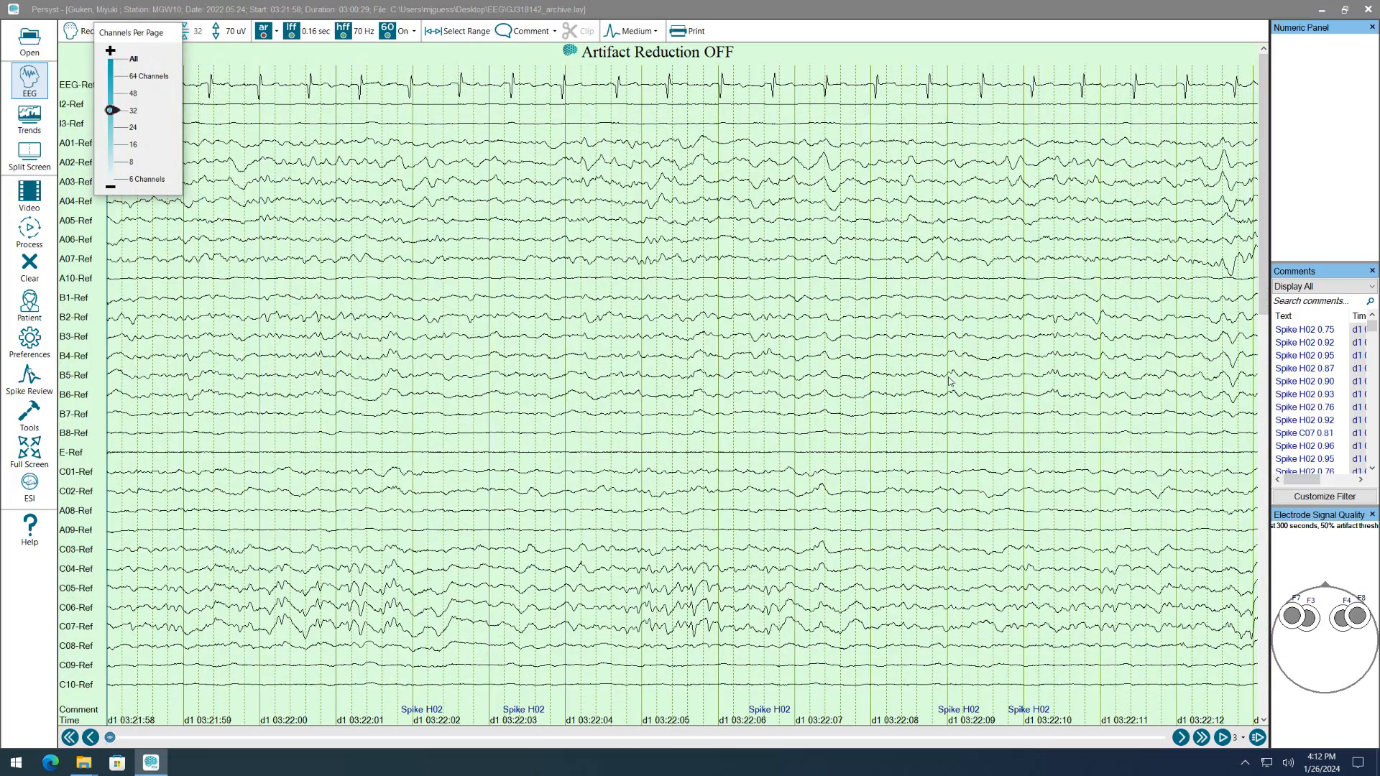
click(1262, 517)
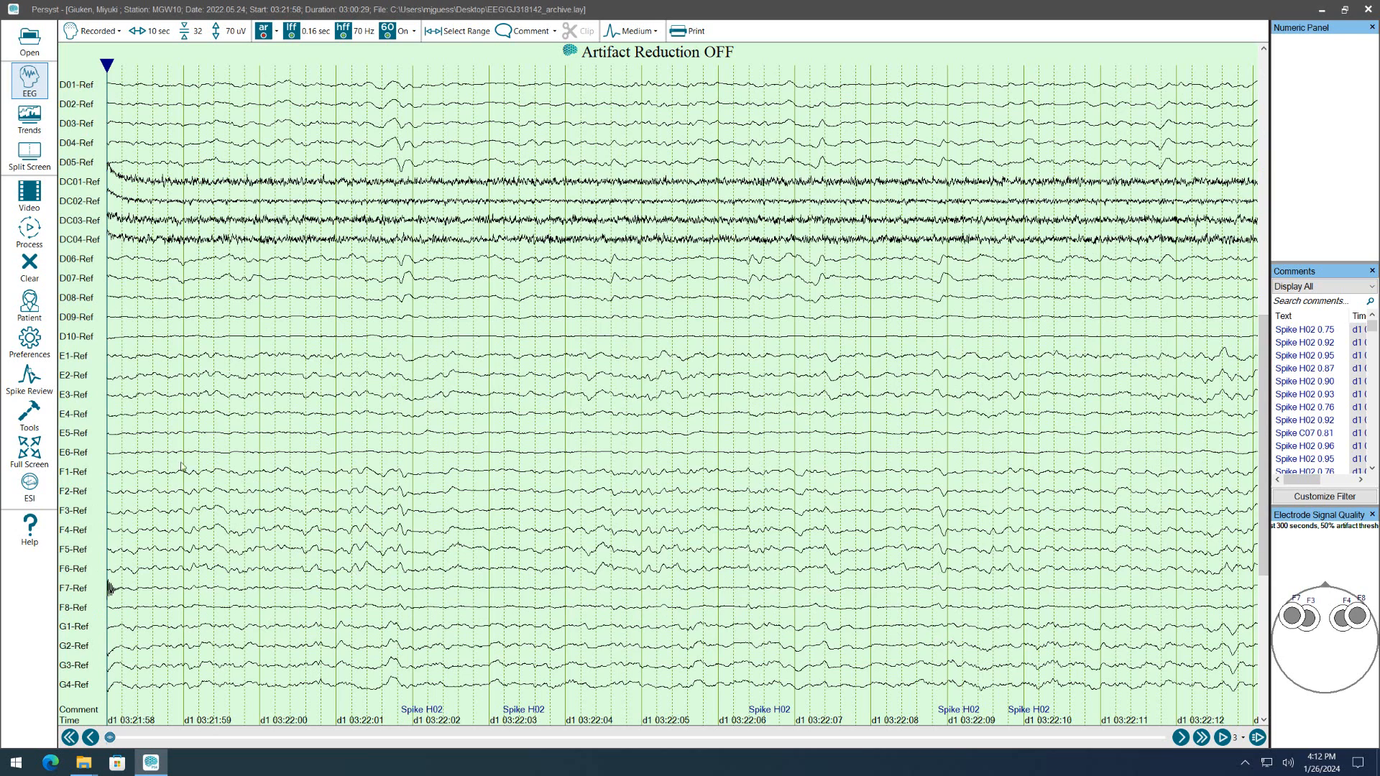
click(71, 472)
Set the EEG to show all channels per page and place the time cursor near 03:22:01.
click(191, 31)
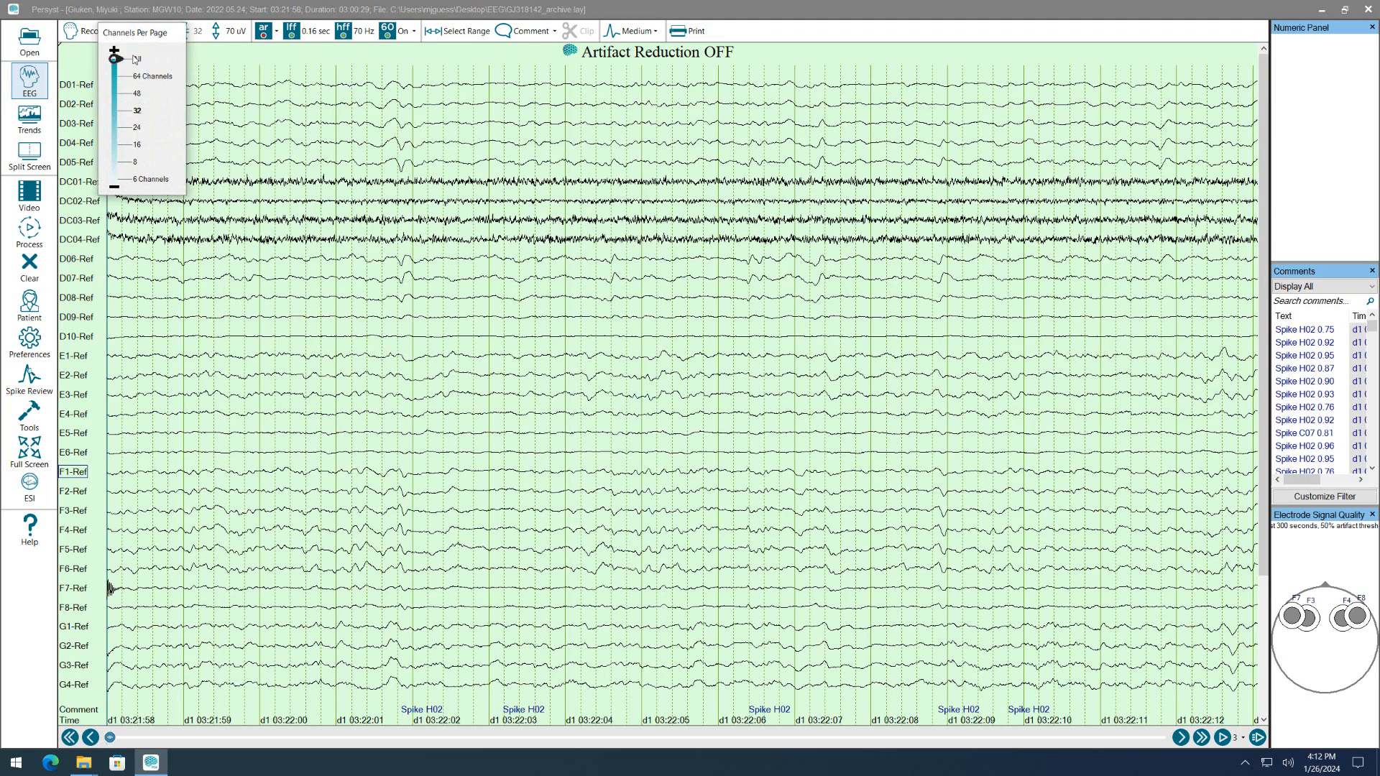
click(136, 59)
click(341, 88)
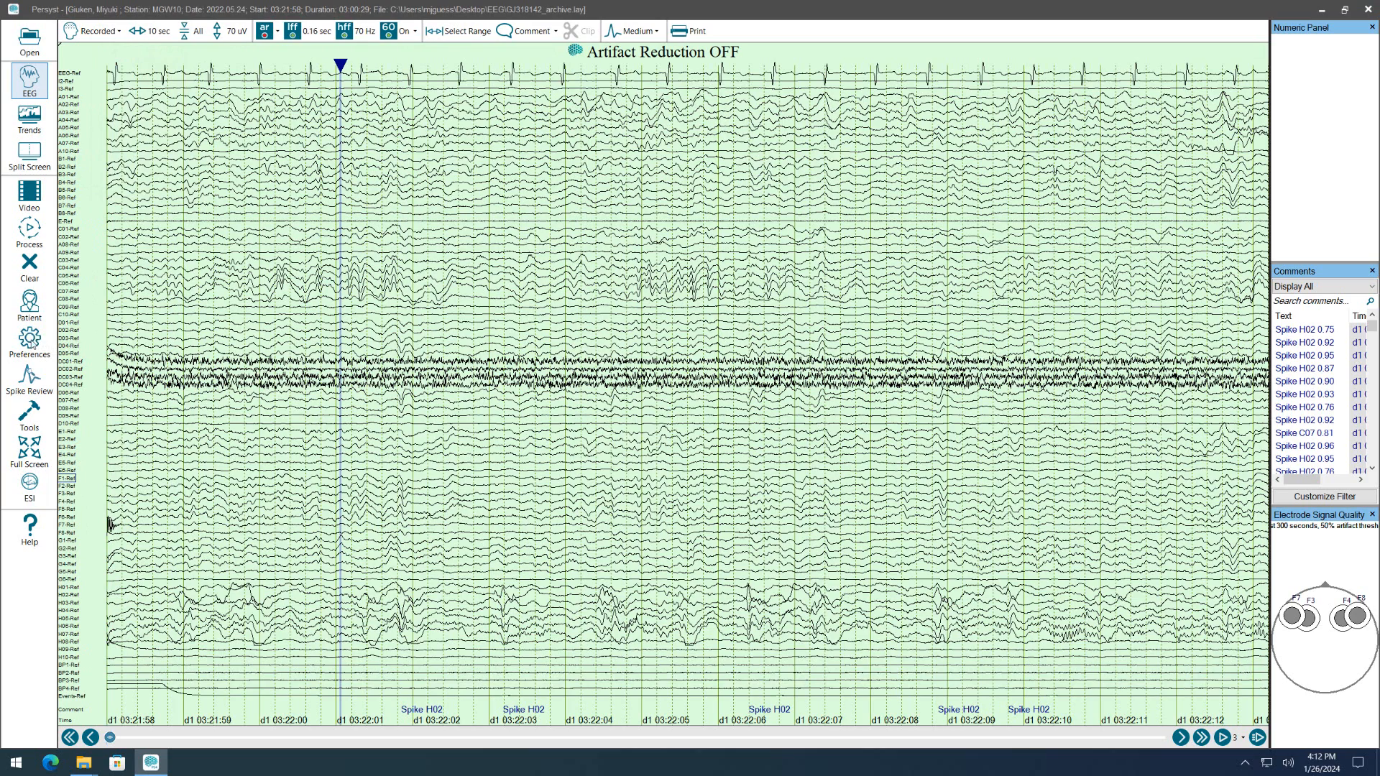
click(29, 337)
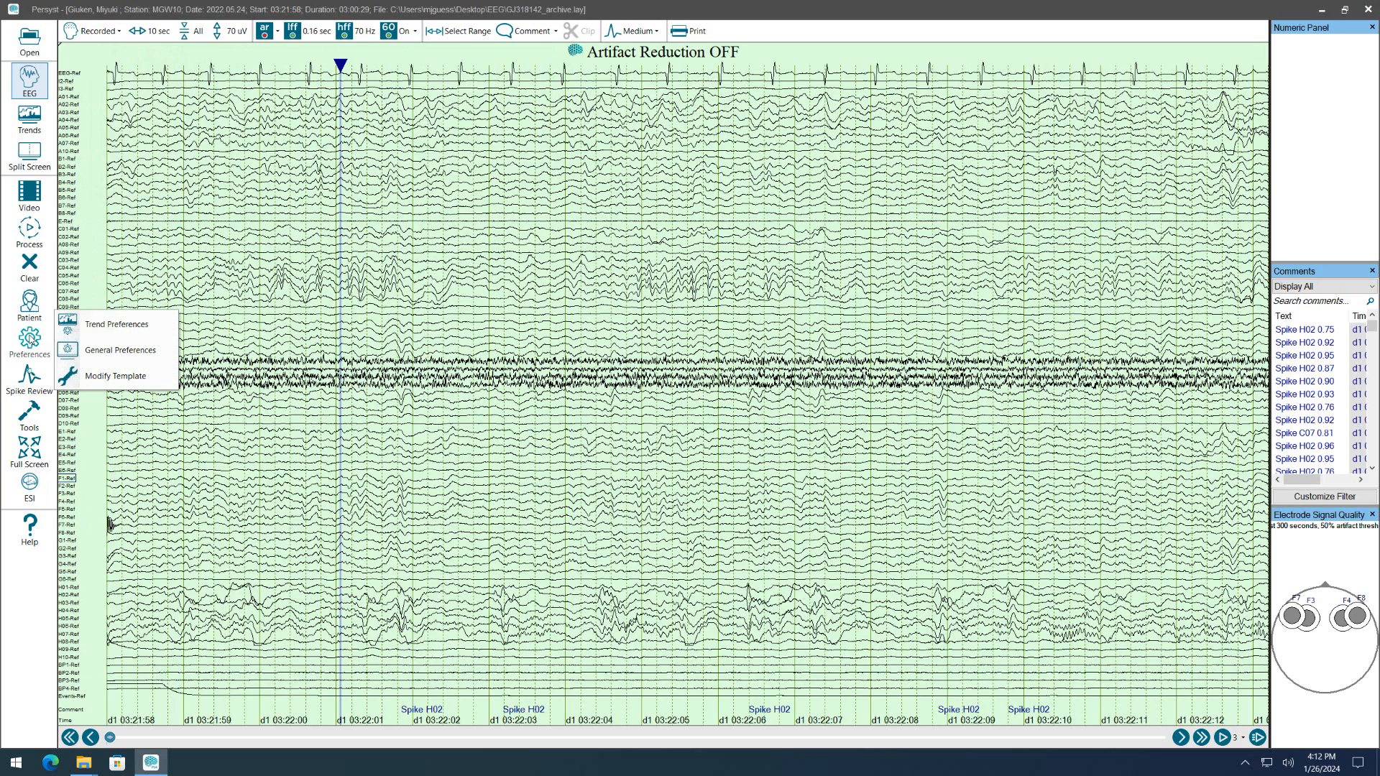
click(67, 333)
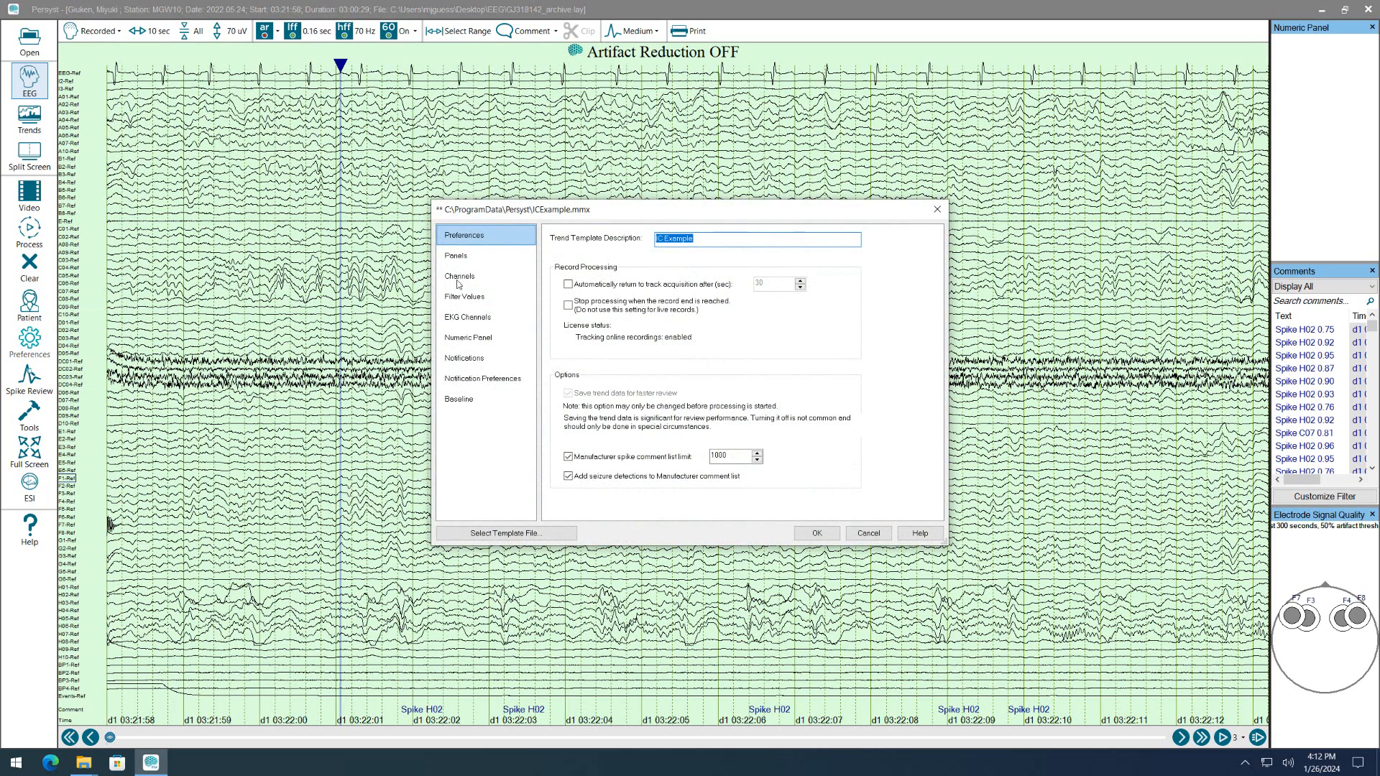
click(466, 296)
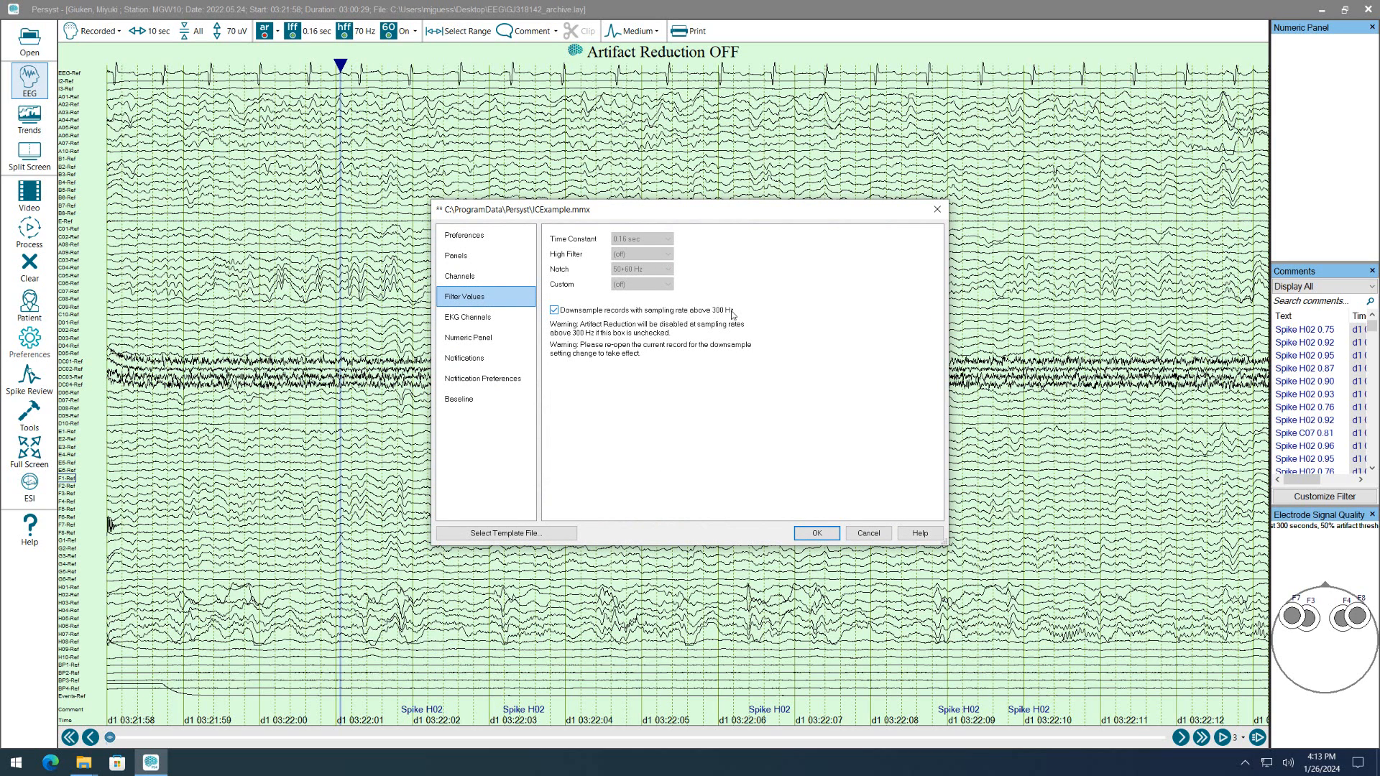
click(554, 309)
click(813, 534)
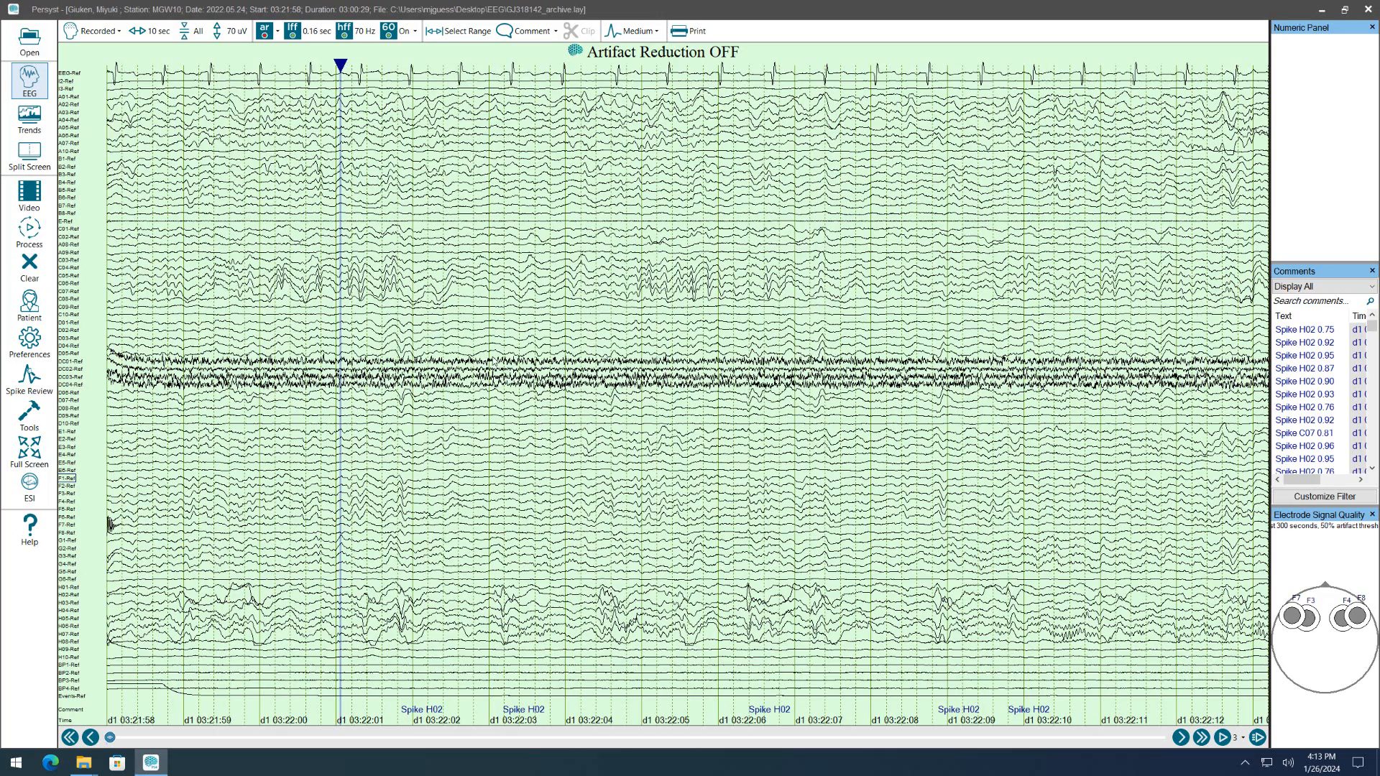
click(1367, 9)
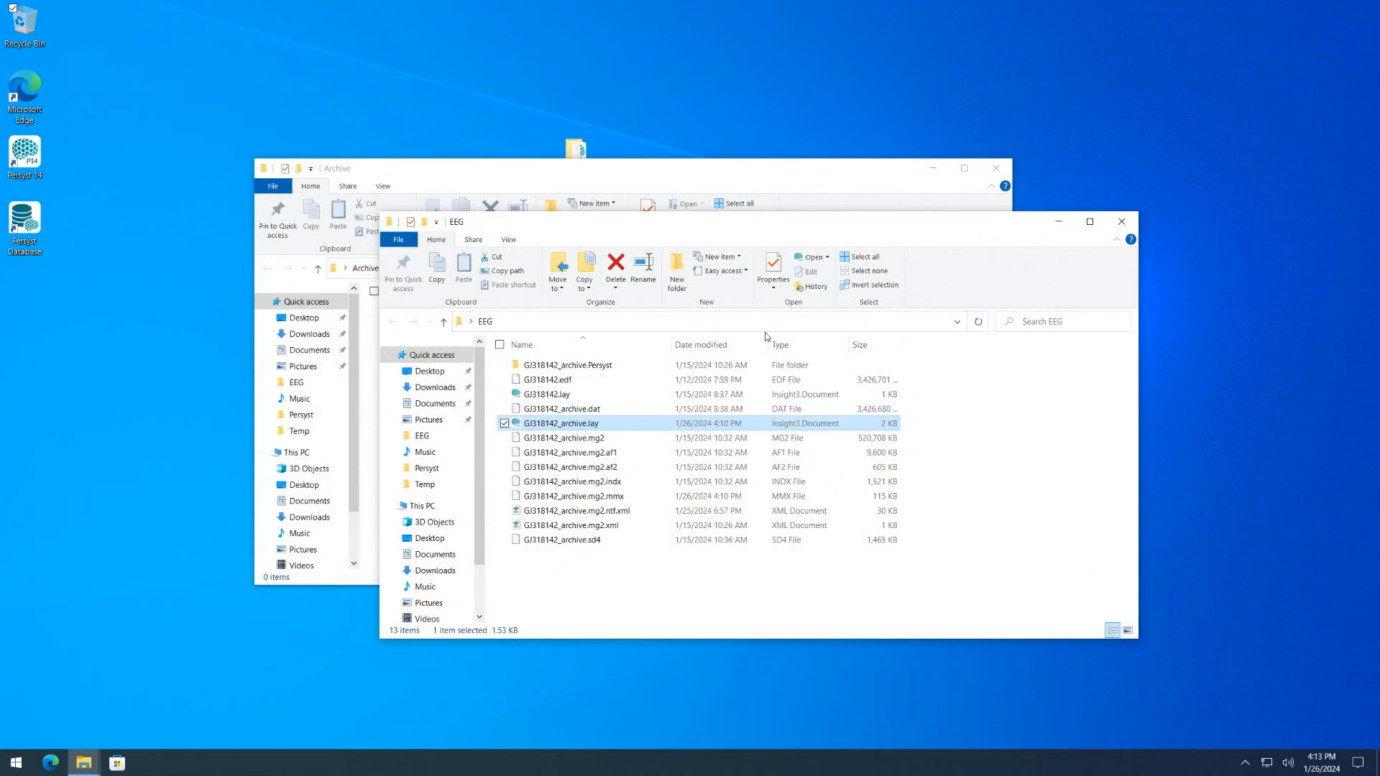
double_click(579, 426)
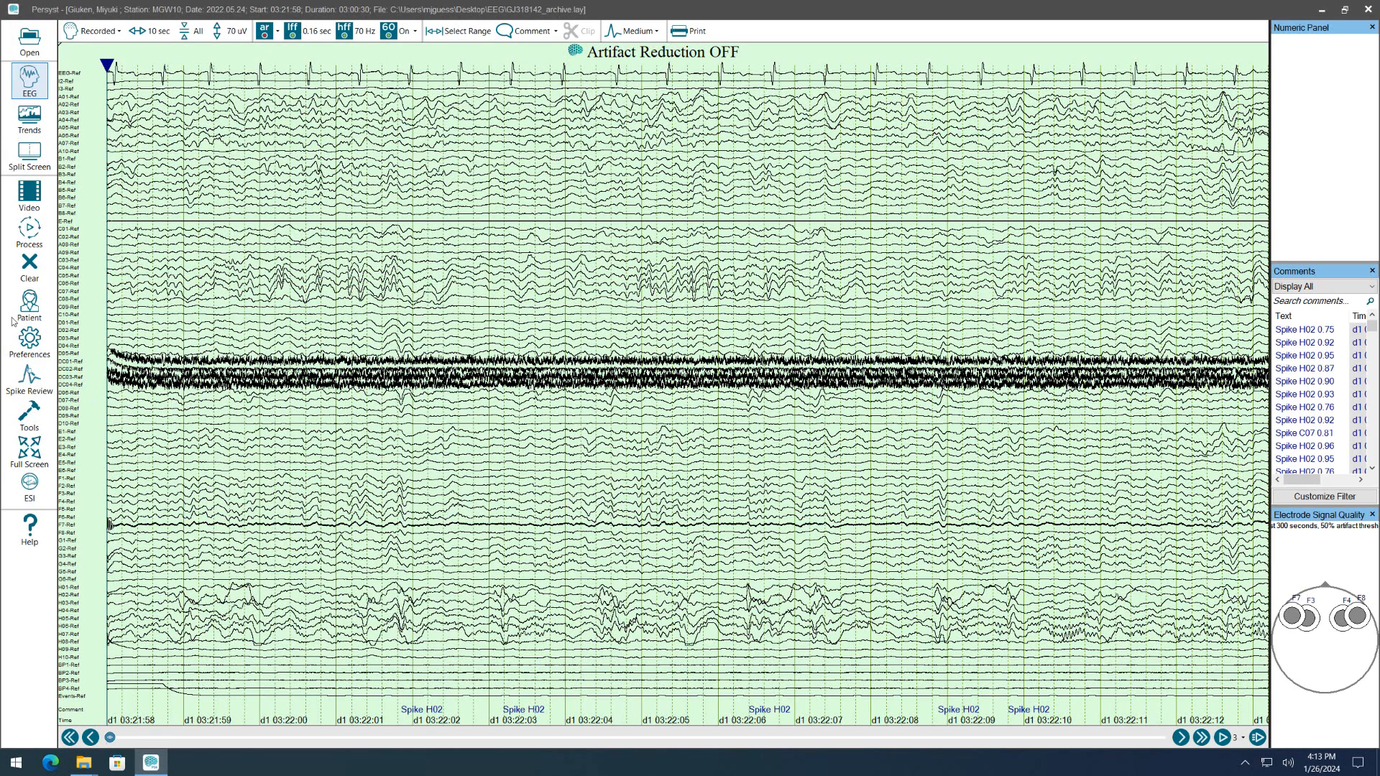
Check the reopened record's sampling rate in the patient information and the downsample option in the trend filter values.
click(29, 305)
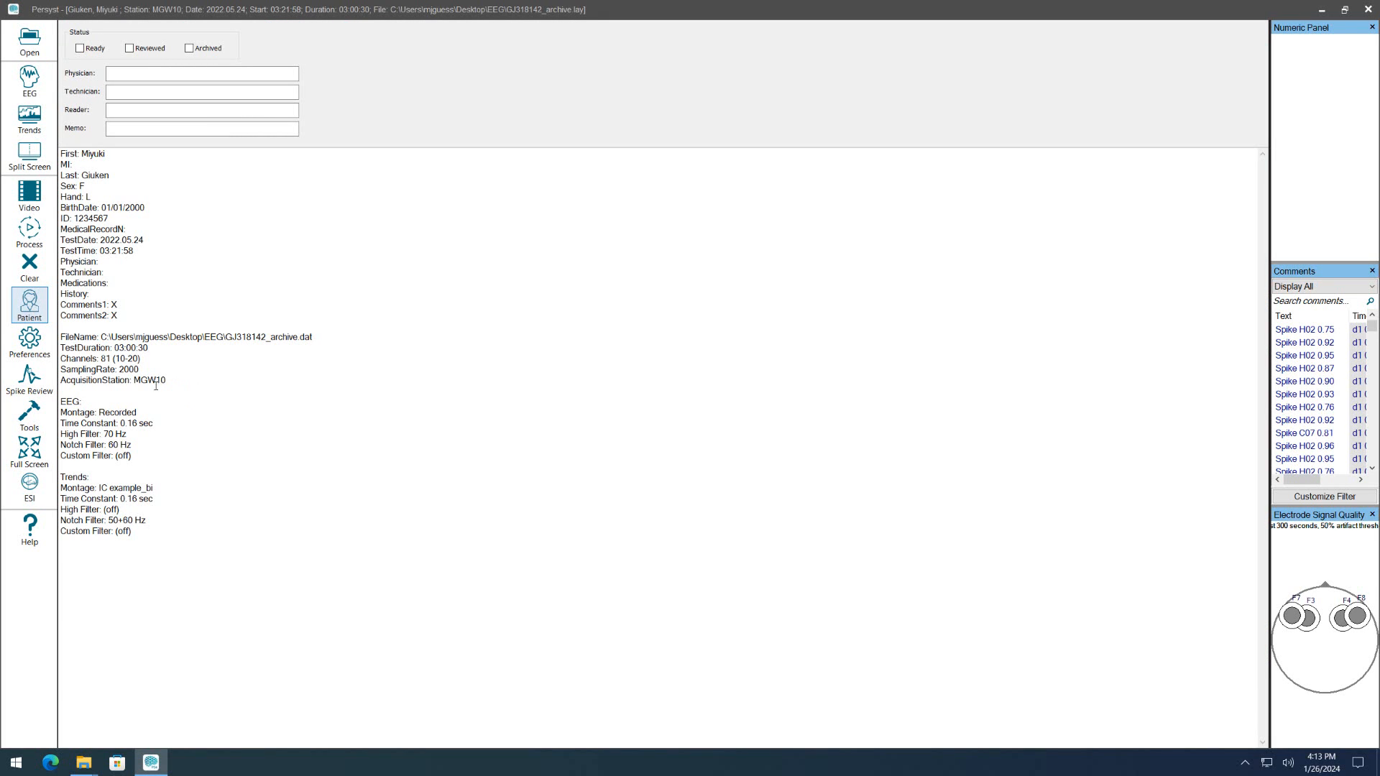
drag(157, 399, 118, 369)
click(576, 369)
click(25, 348)
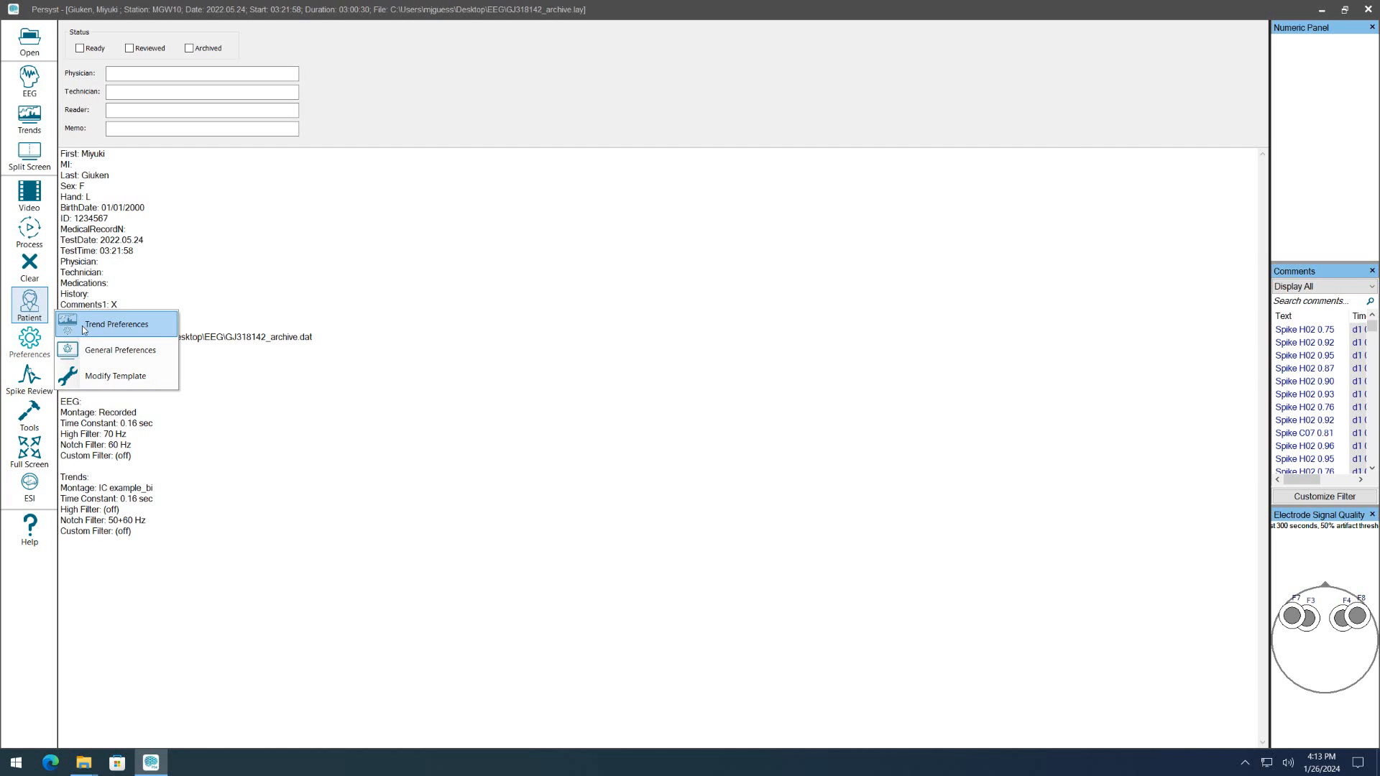
click(84, 329)
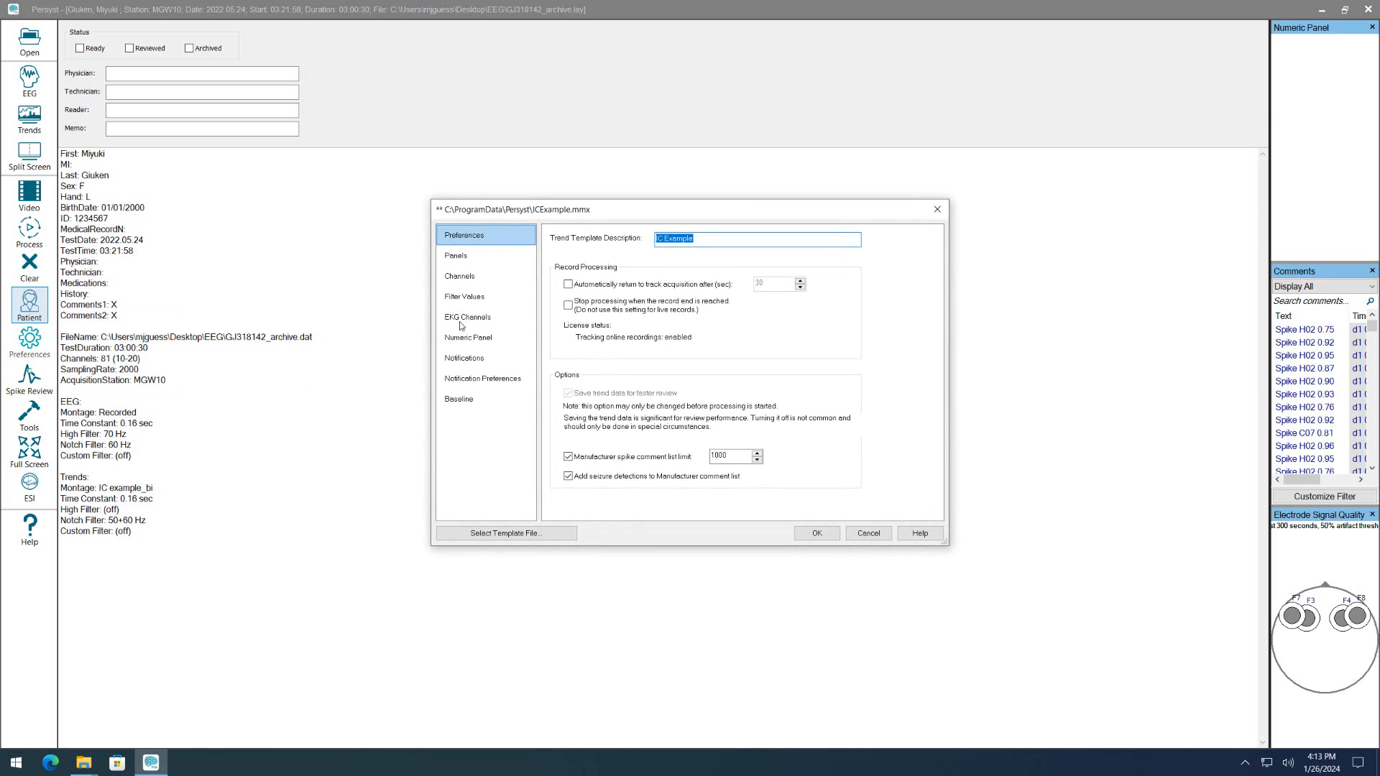
click(464, 299)
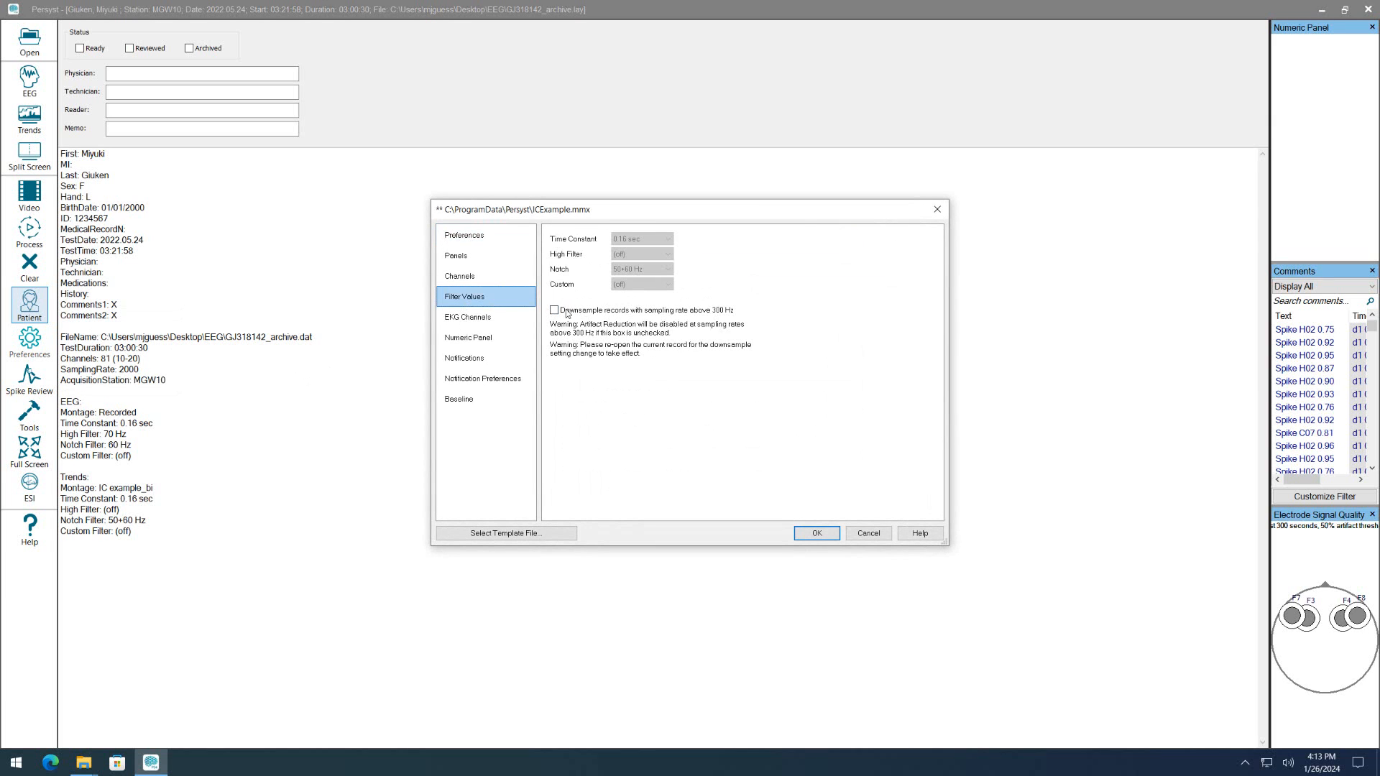
click(868, 534)
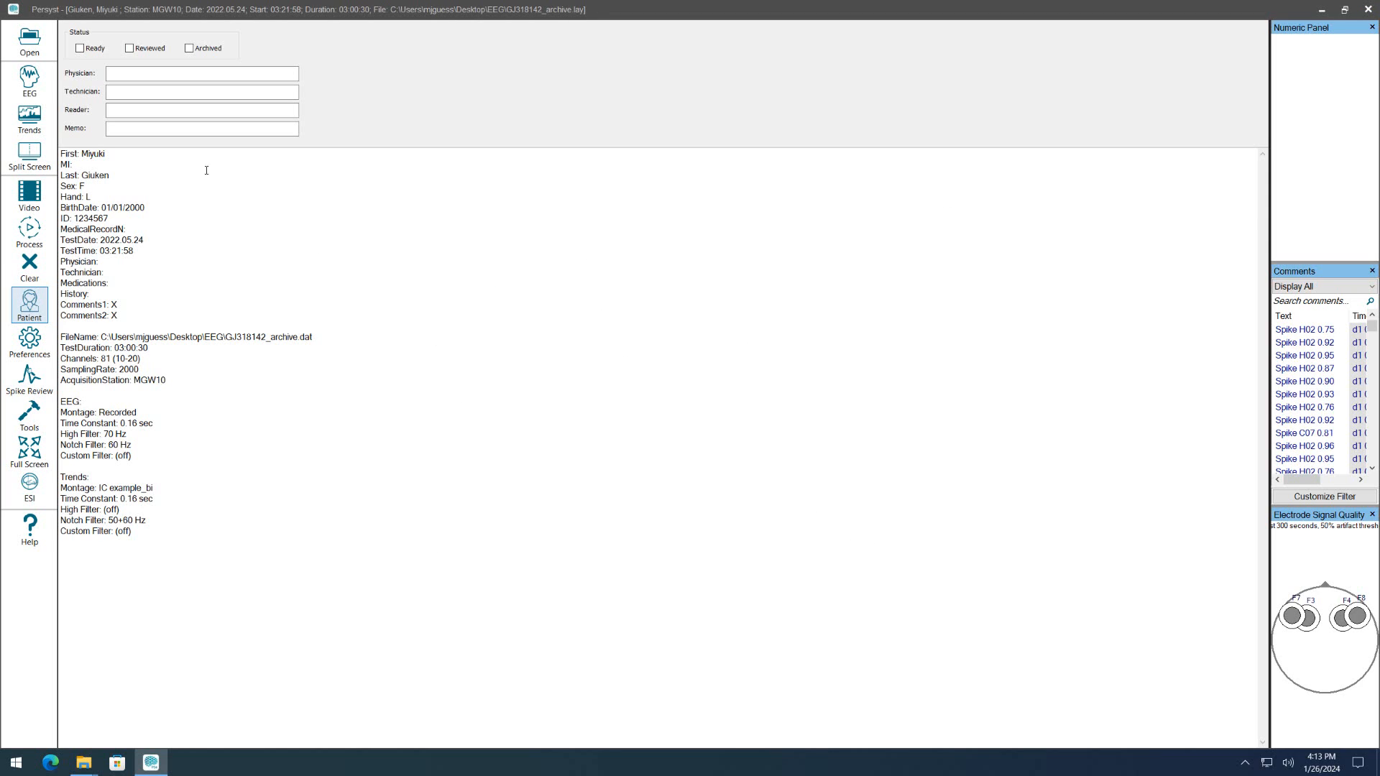
Return to the EEG, close the Electrode Signal Quality and Numeric panels, and widen the Comments list to show its durations.
click(29, 79)
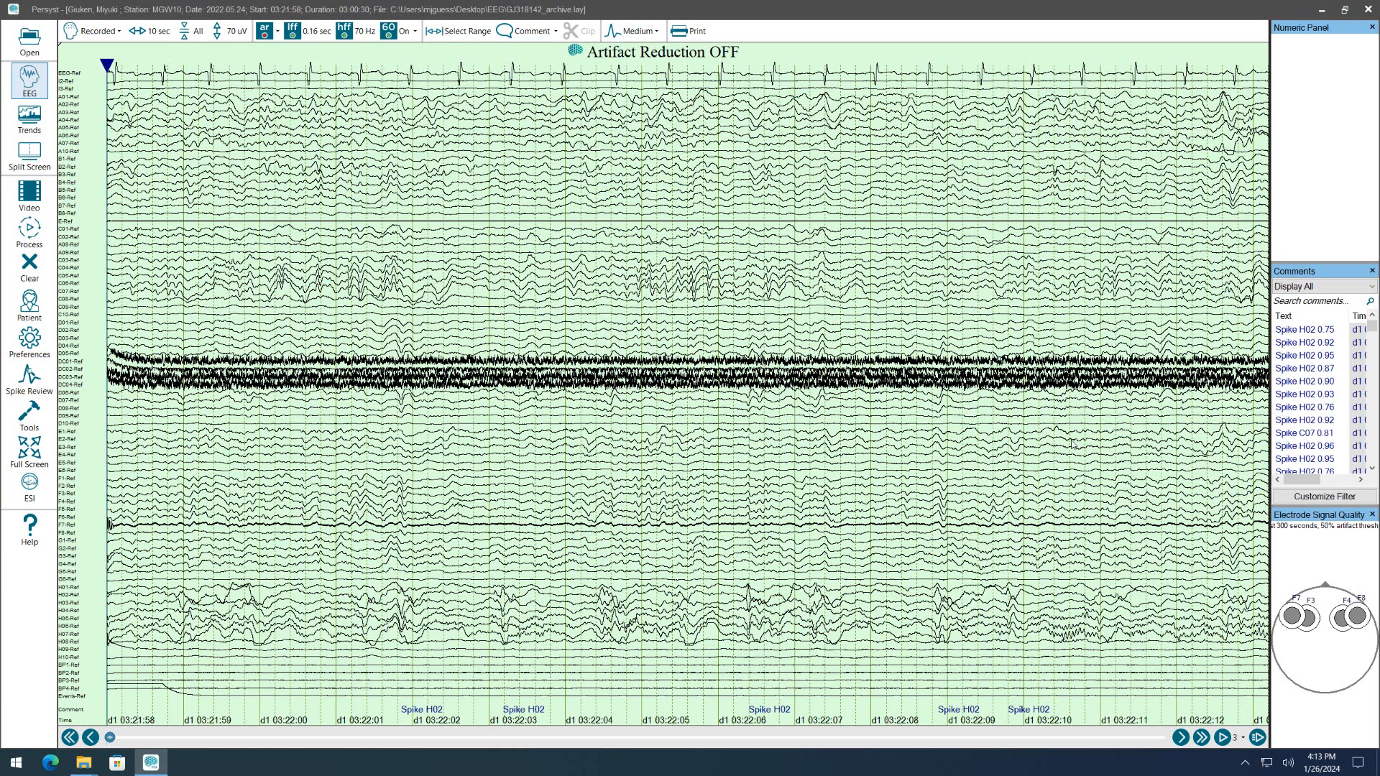
click(1372, 514)
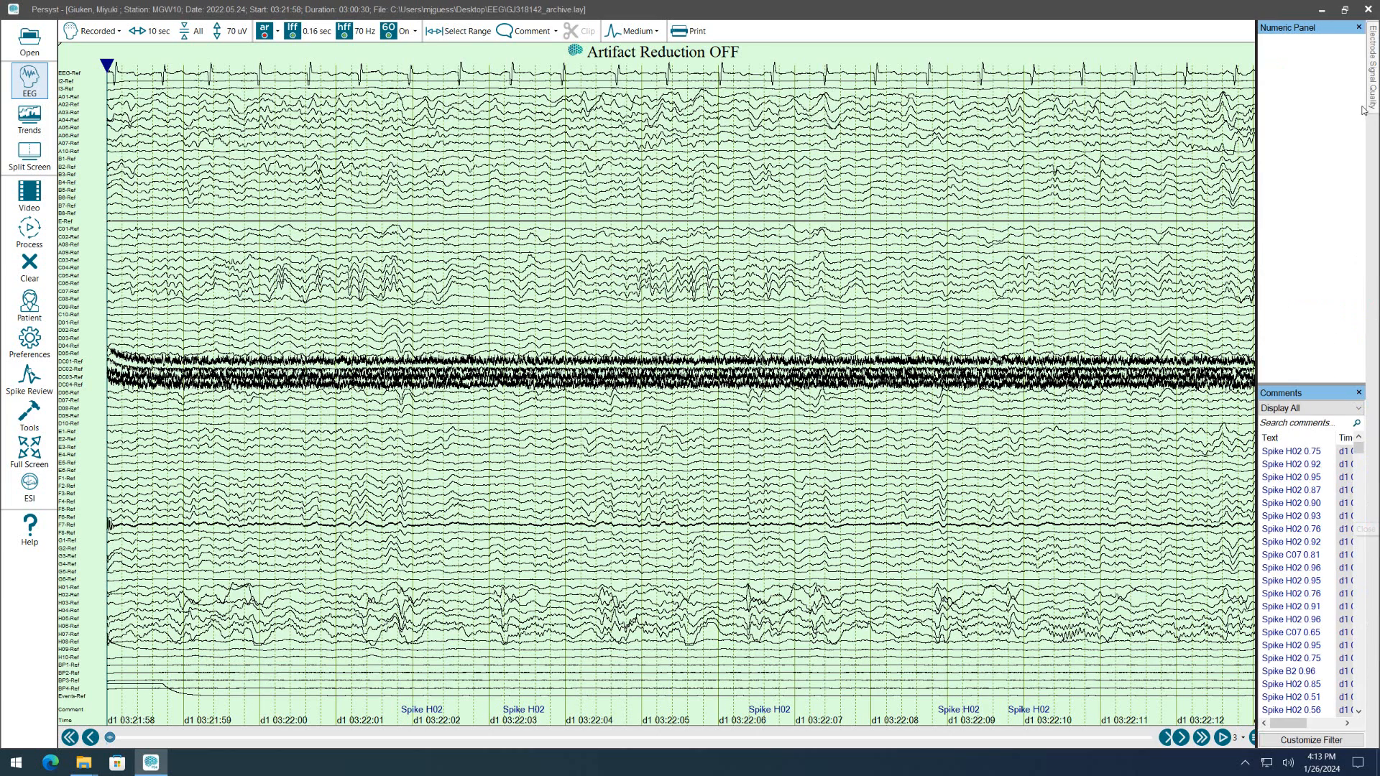
click(1358, 29)
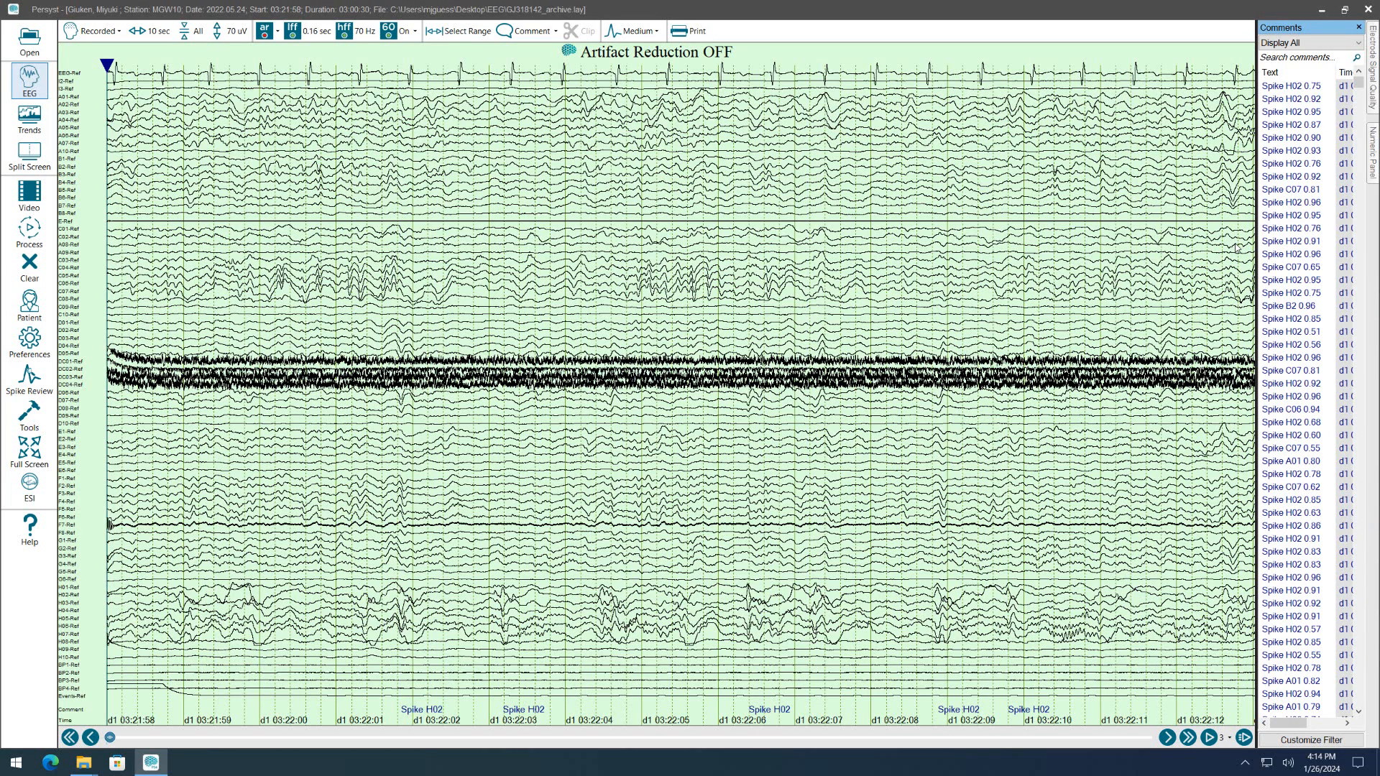
drag(1257, 246, 1205, 246)
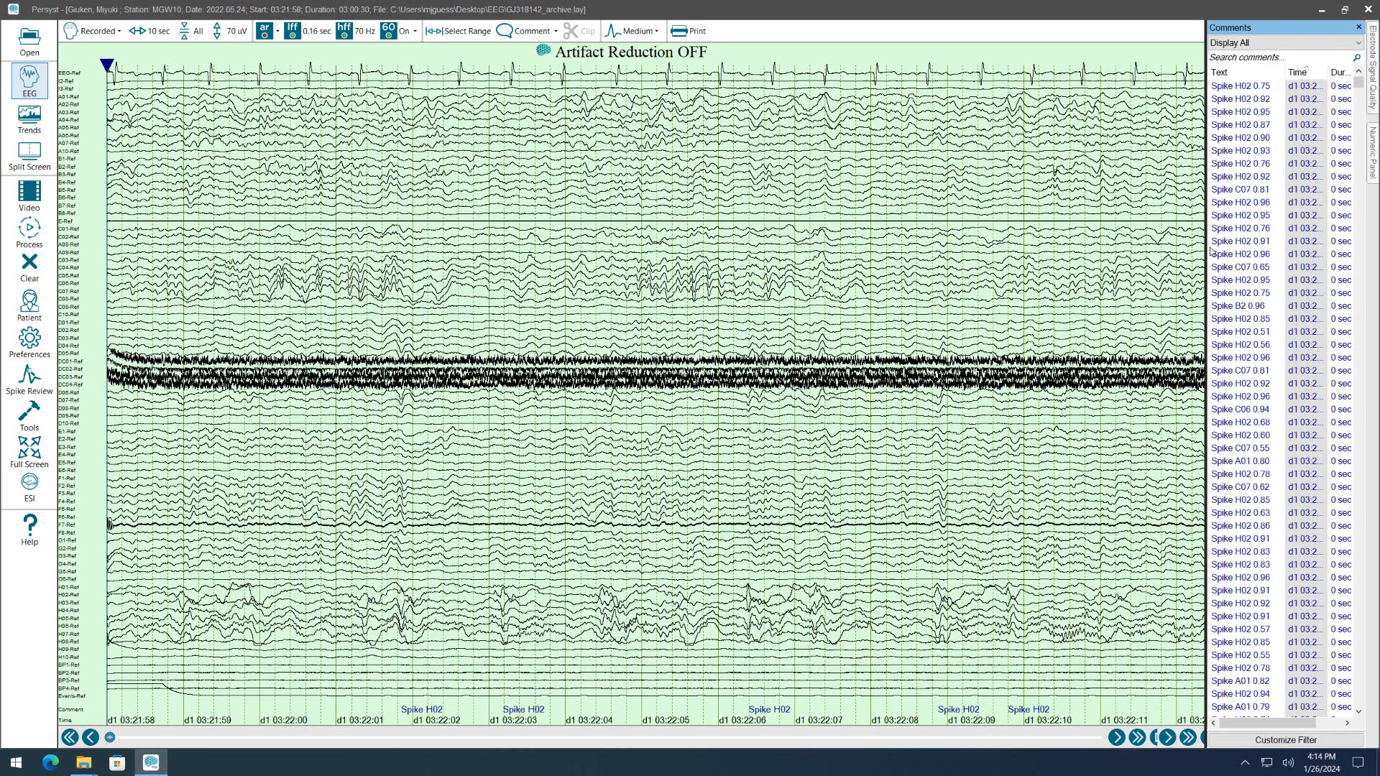
drag(1285, 73, 1274, 73)
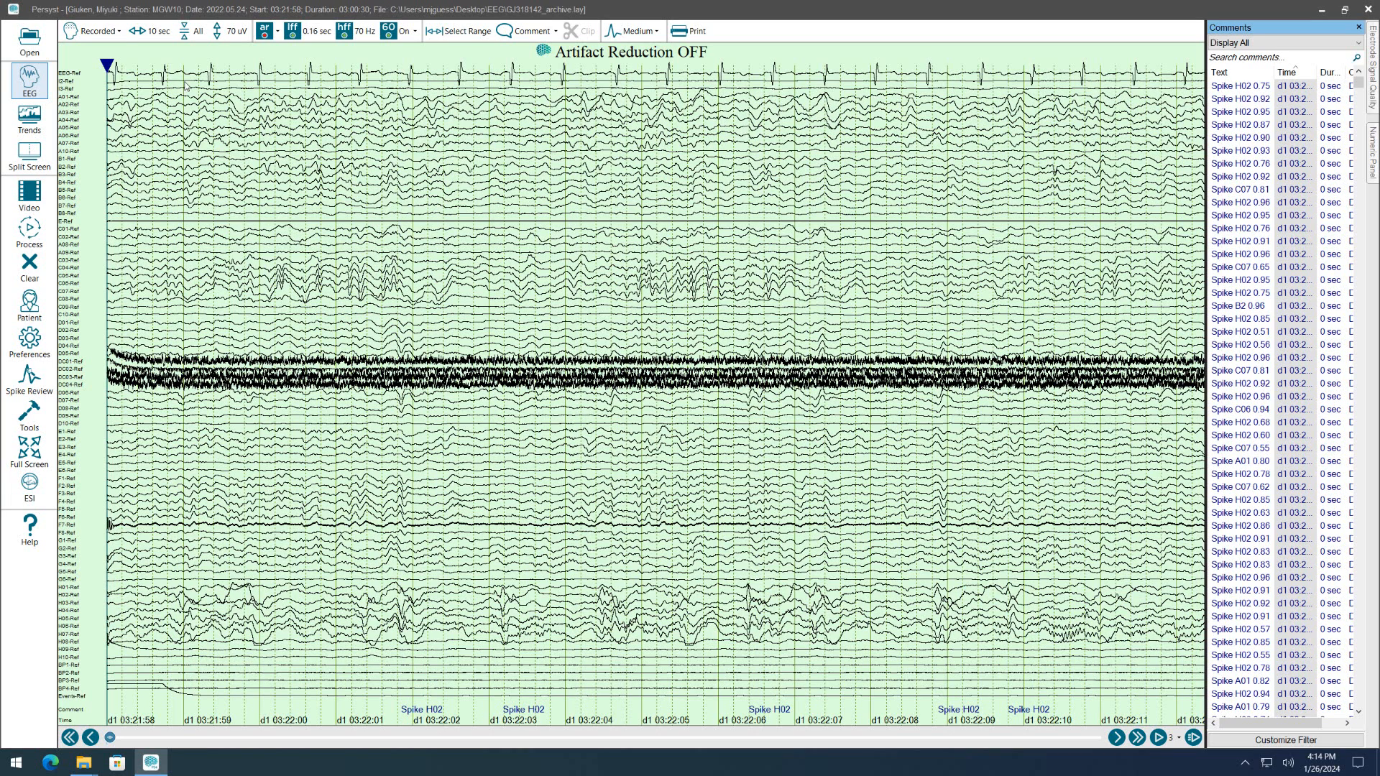
Apply the IC example_bi montage and display the EEG beside the trends in a split screen.
click(101, 31)
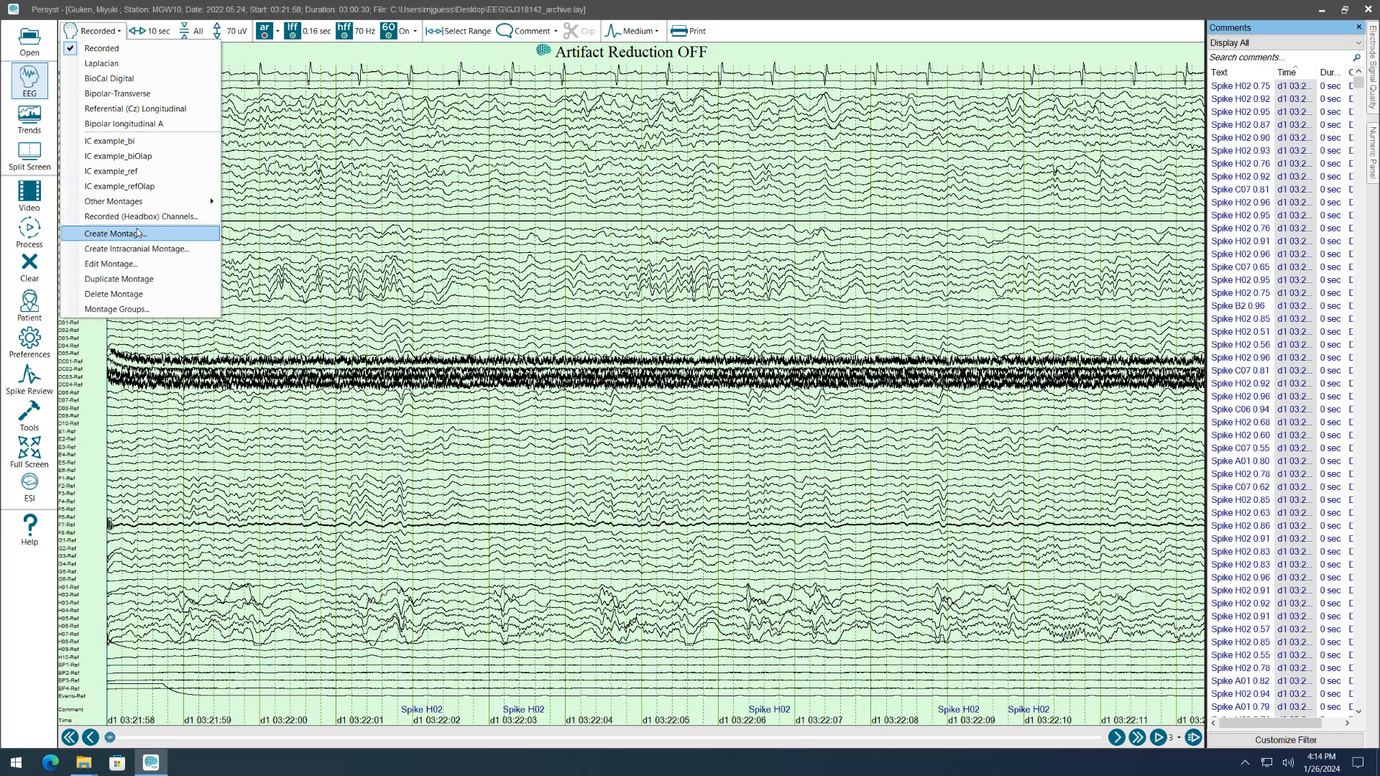
click(124, 142)
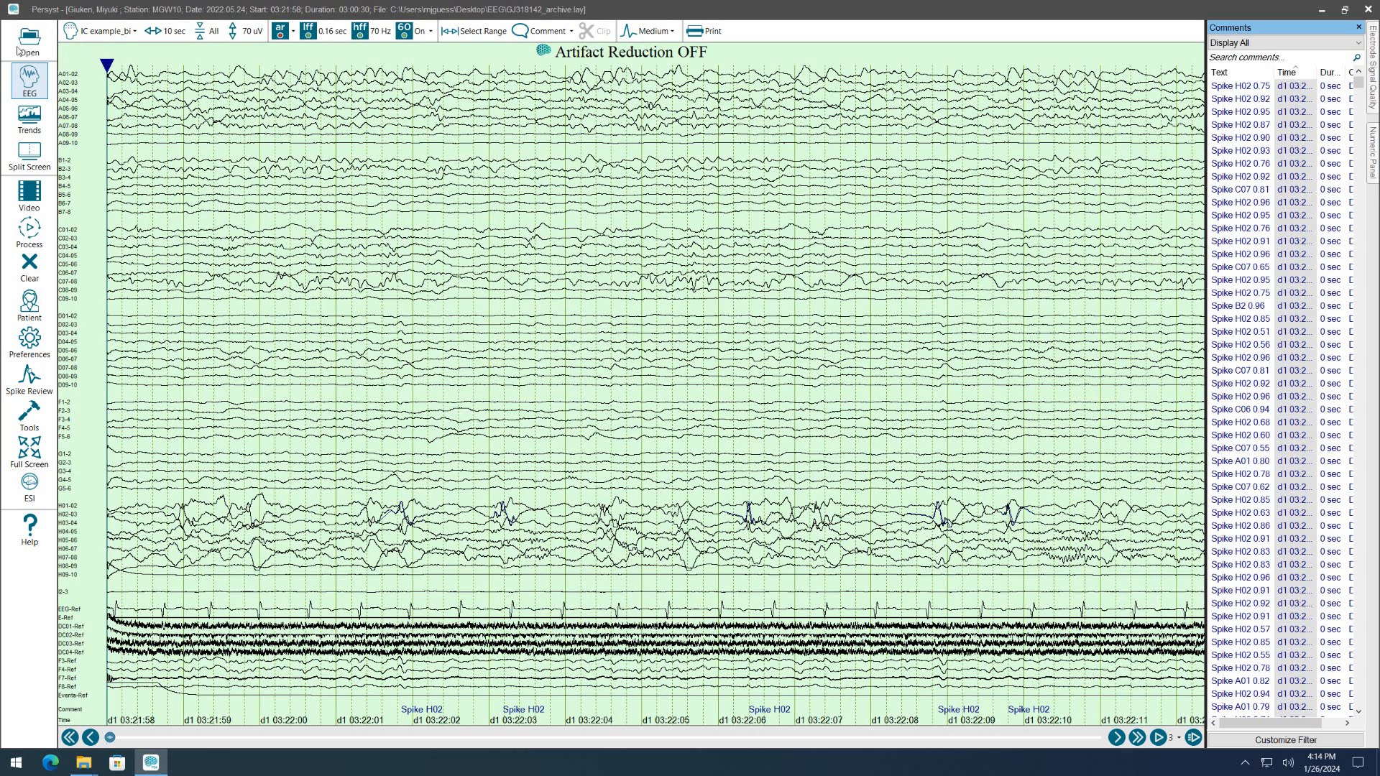
click(29, 151)
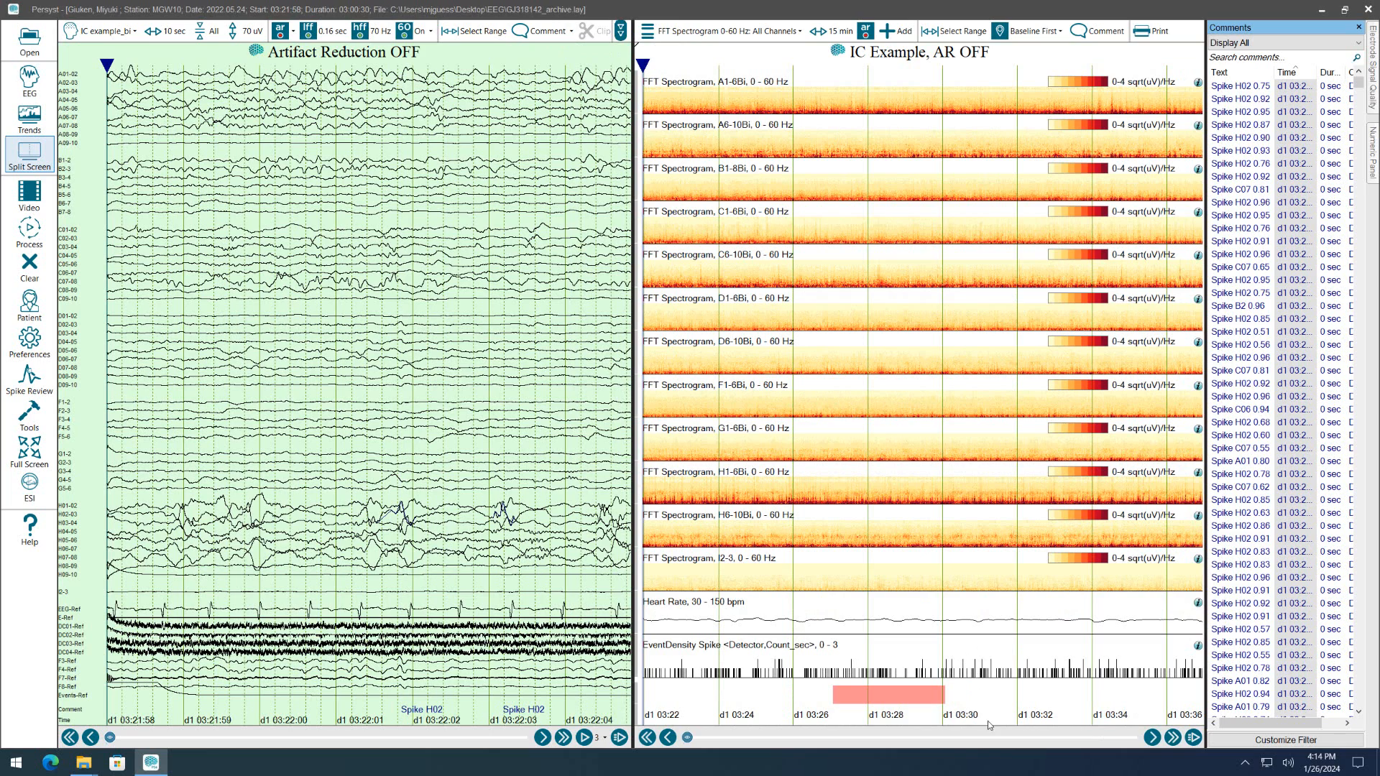
Advance the trends one page and move the time cursor to about 03:45:55, just before the spectrogram change in A1-6Bi.
click(1173, 737)
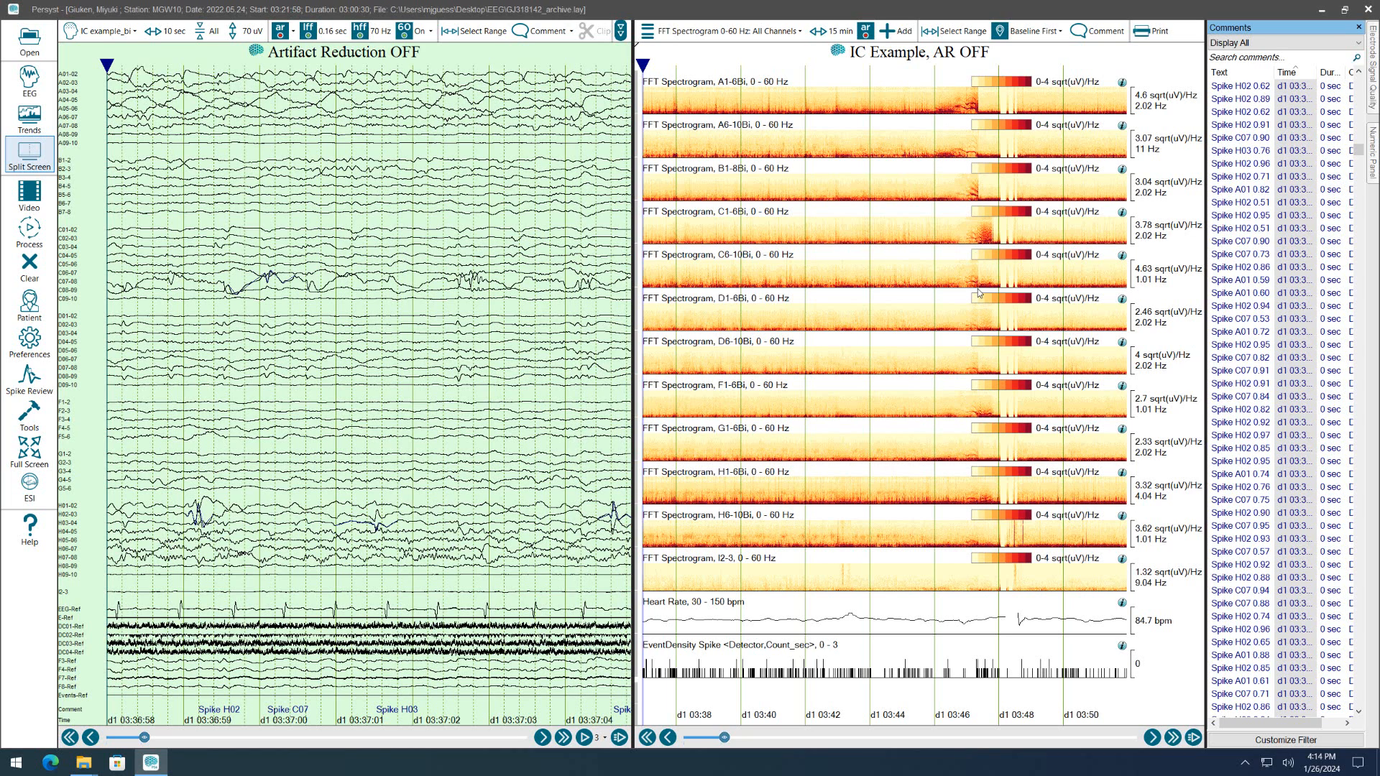
click(922, 109)
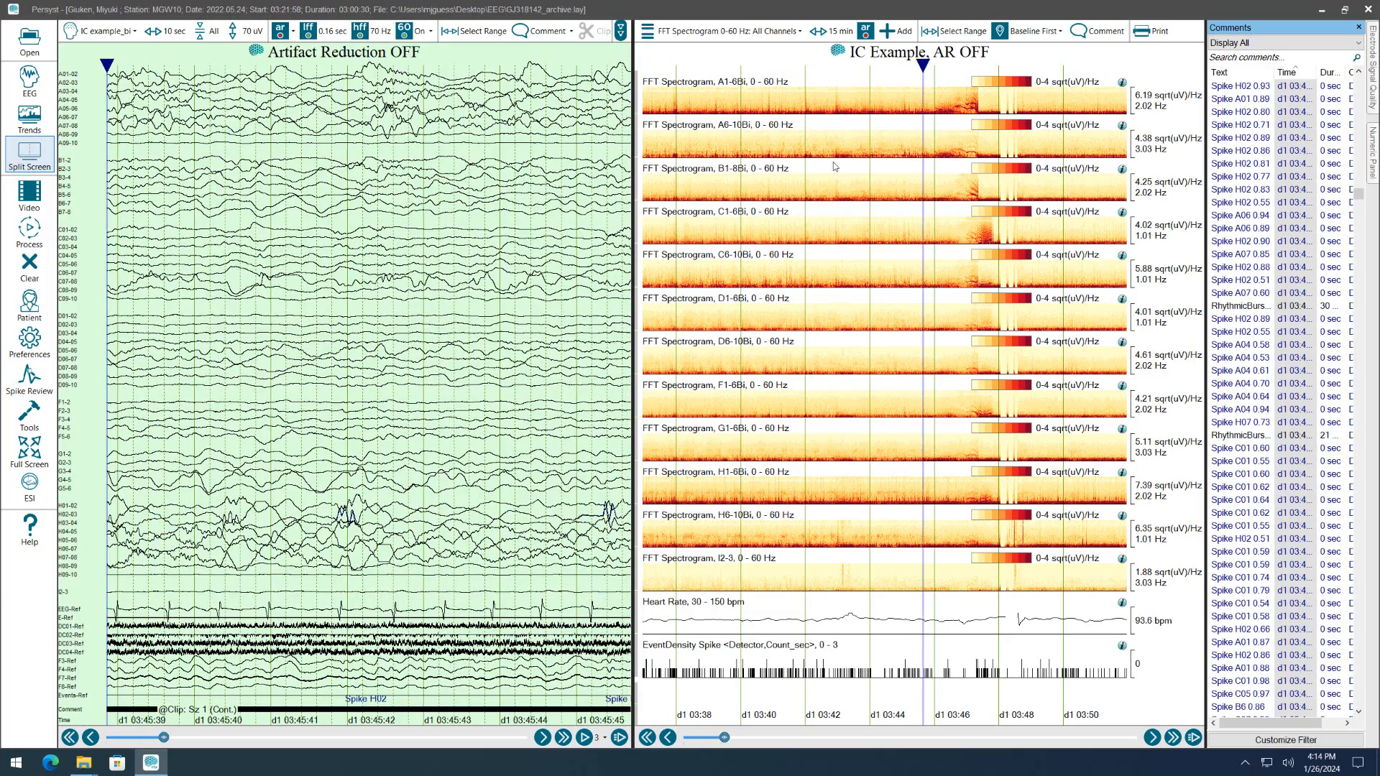
click(927, 114)
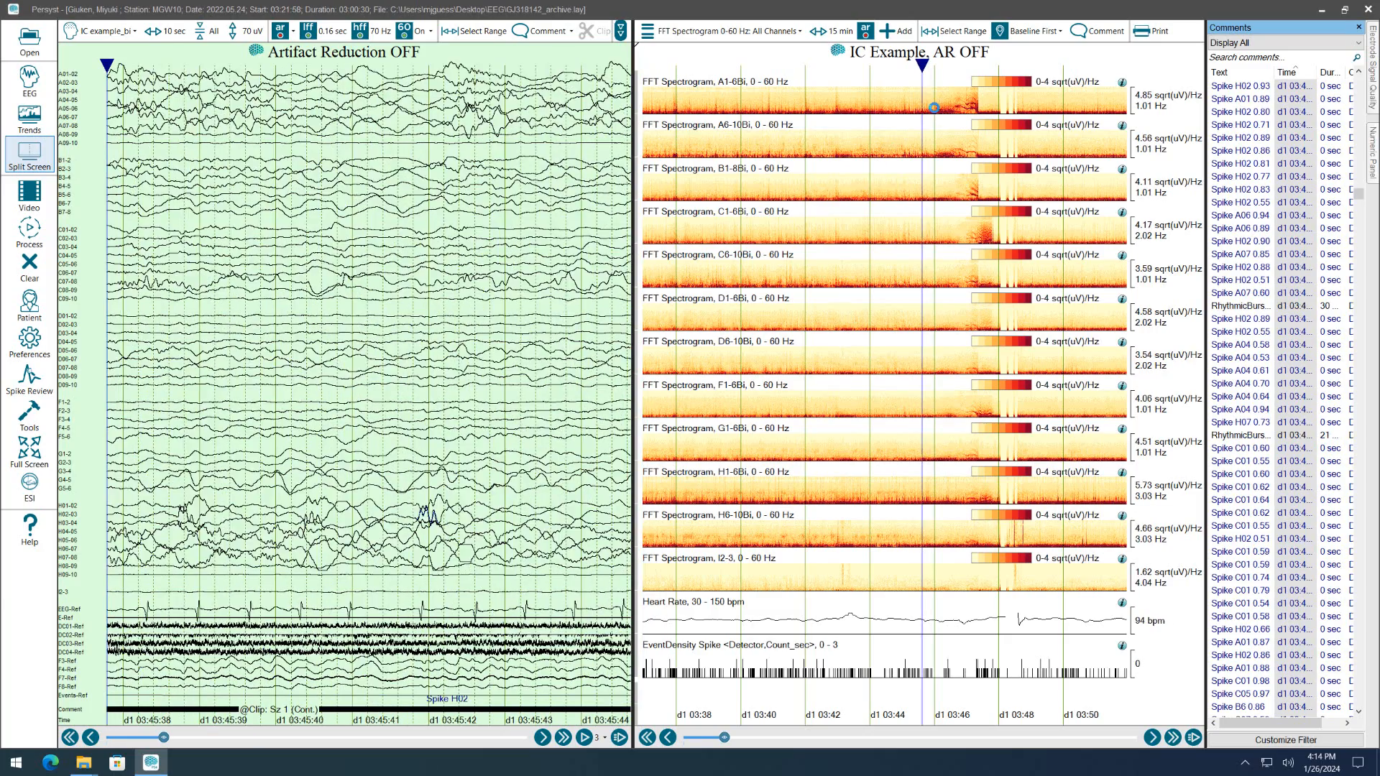
click(933, 110)
click(927, 109)
click(930, 109)
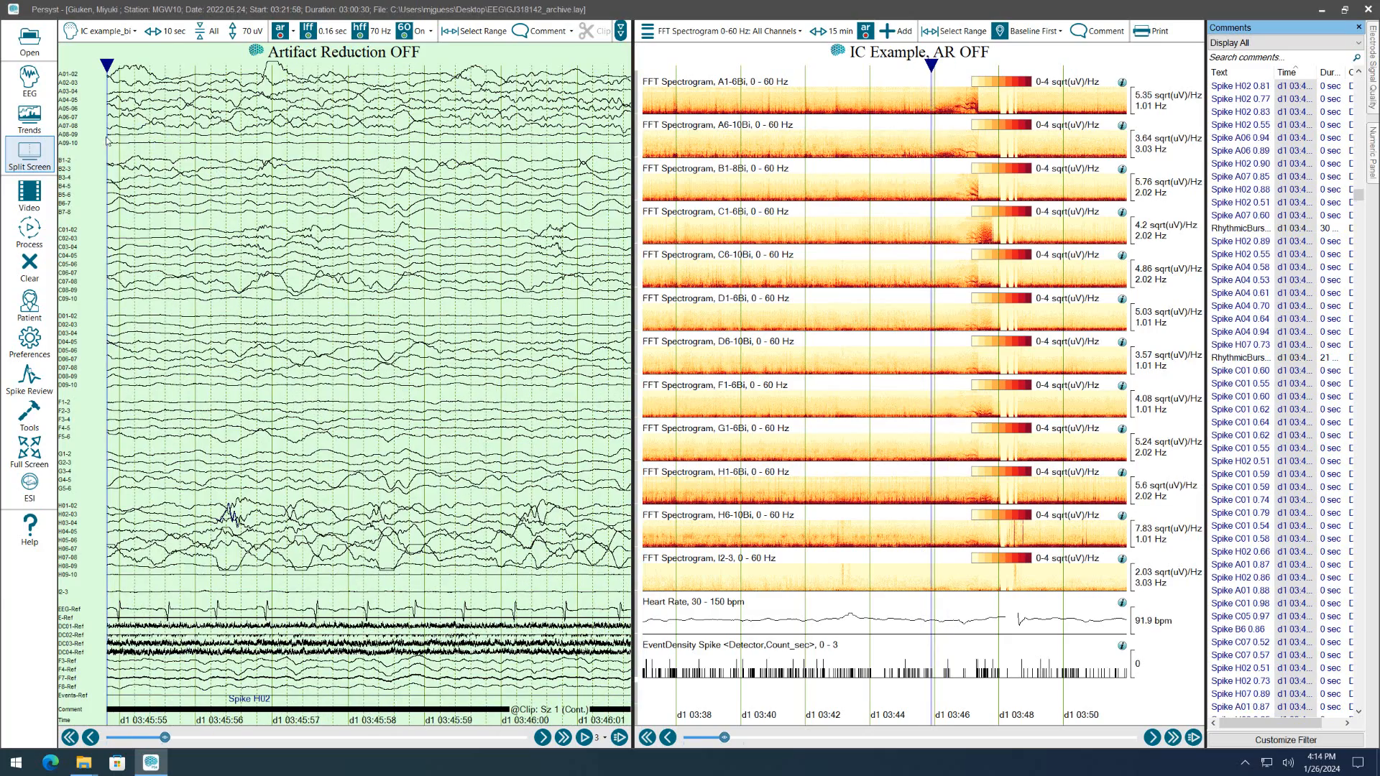
Return to the full EEG view and page back to the start of the Sz 1 clip.
click(32, 82)
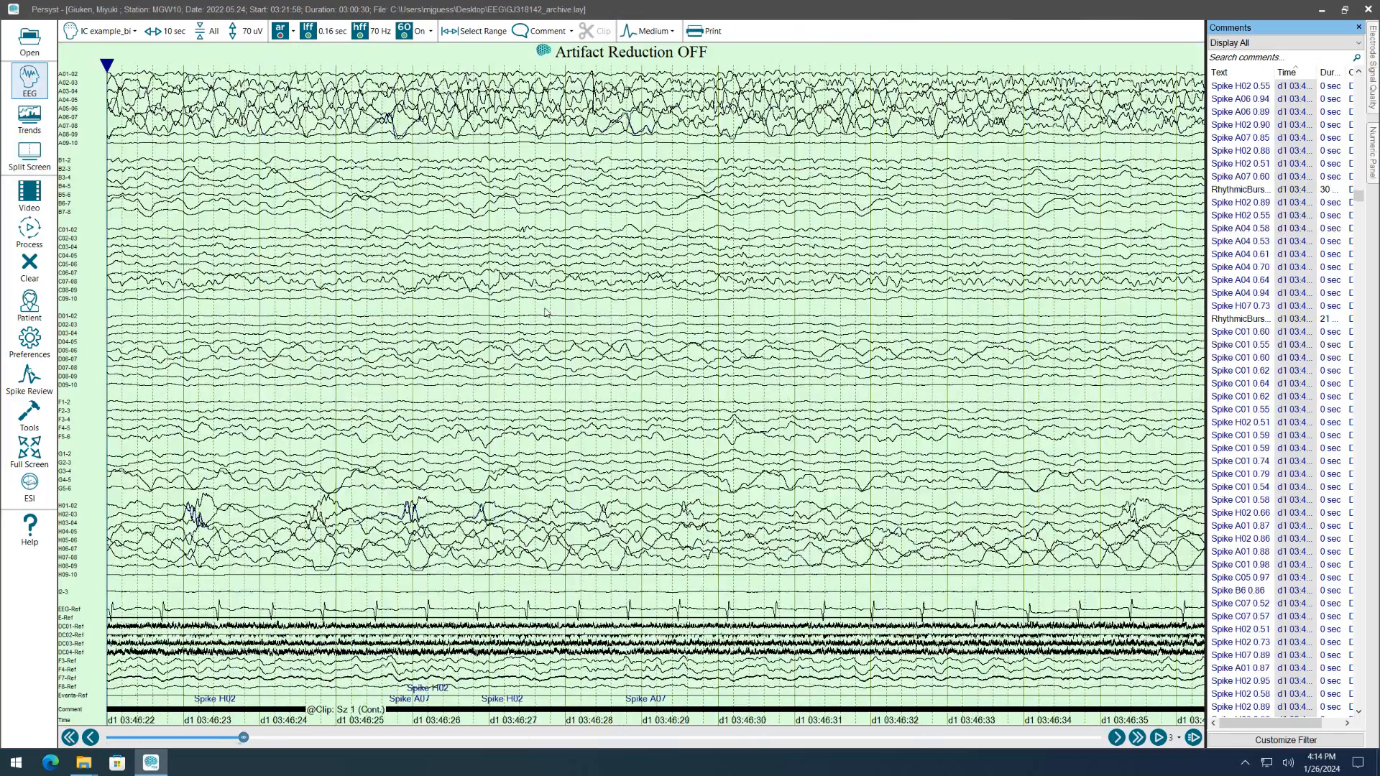
scroll(544, 313, up, 6)
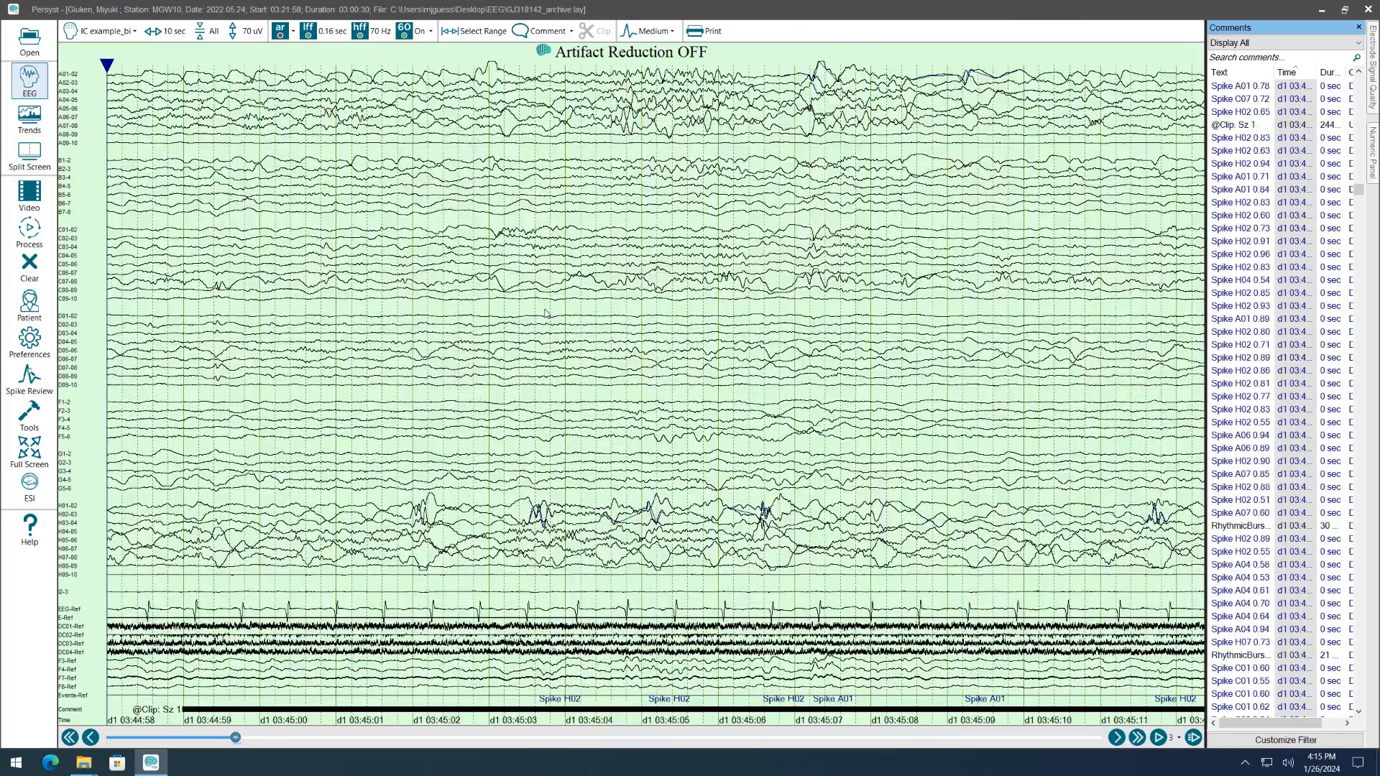
Start a range selection at about 03:44:35, ahead of the existing Sz 1 clip, and extend it to about 03:44:38.
scroll(545, 313, up, 1)
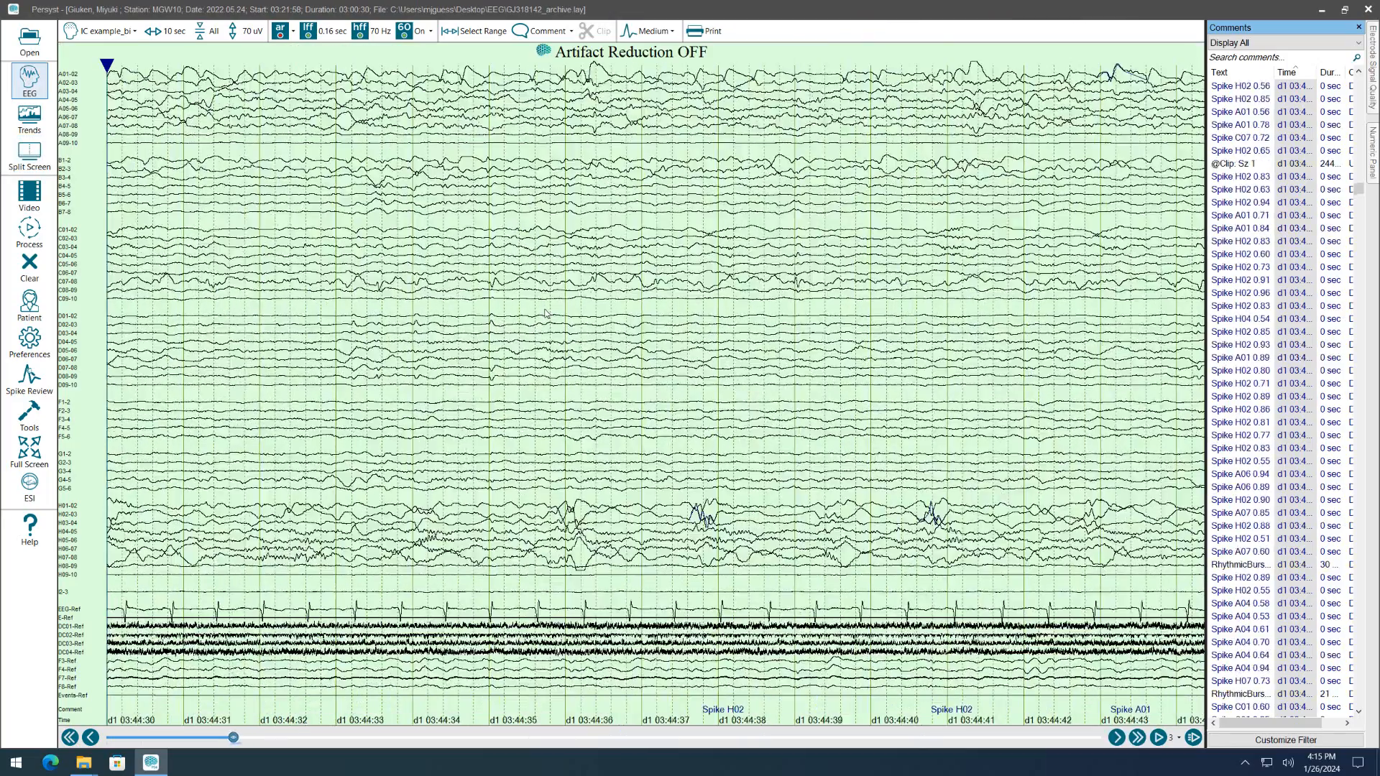
click(498, 136)
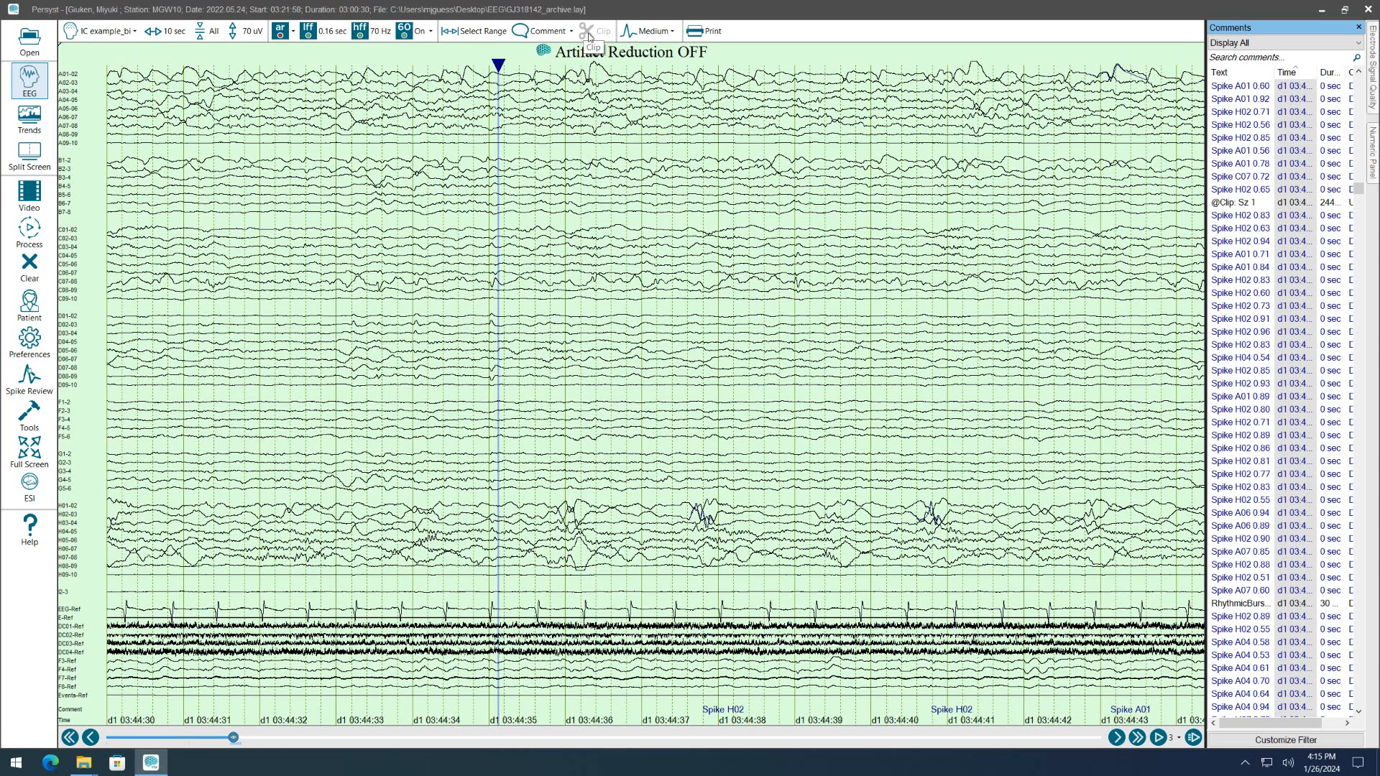
click(473, 31)
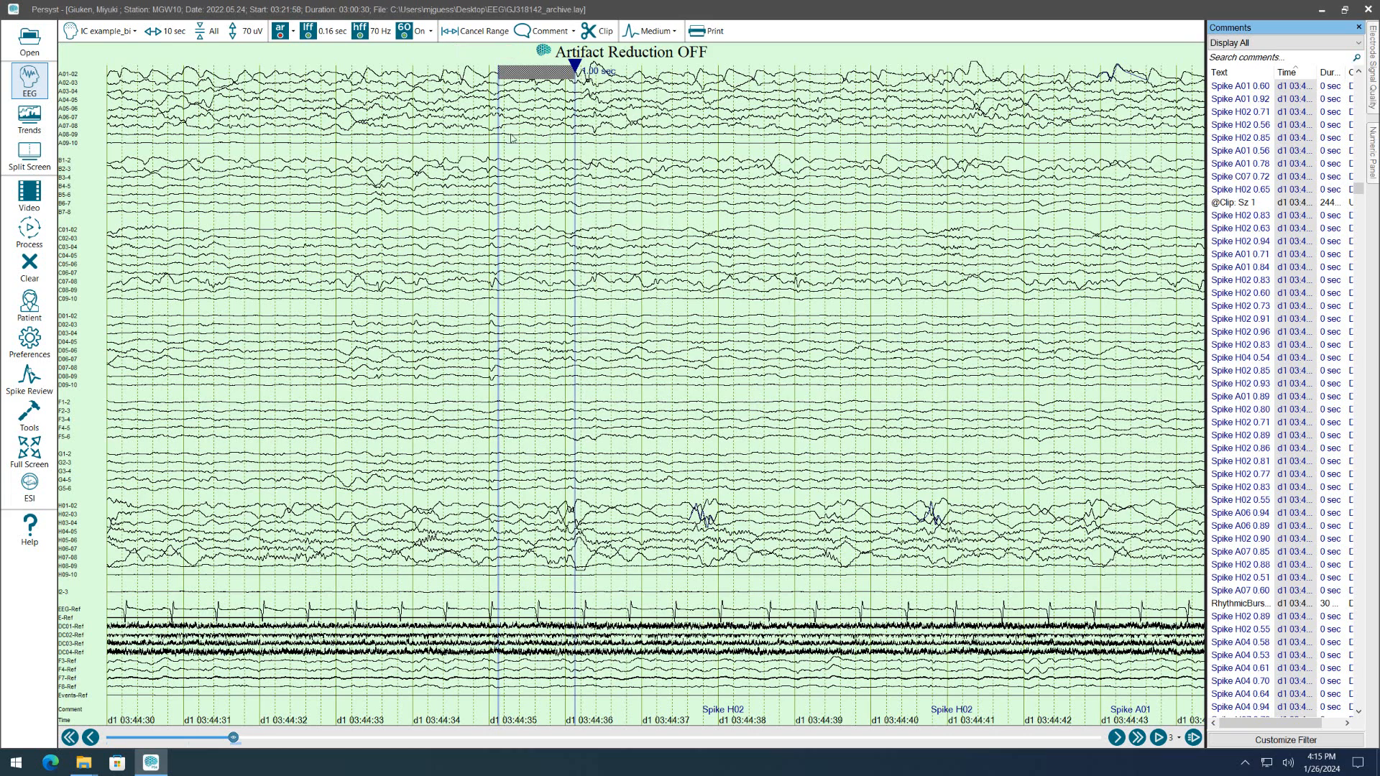
click(619, 127)
click(751, 118)
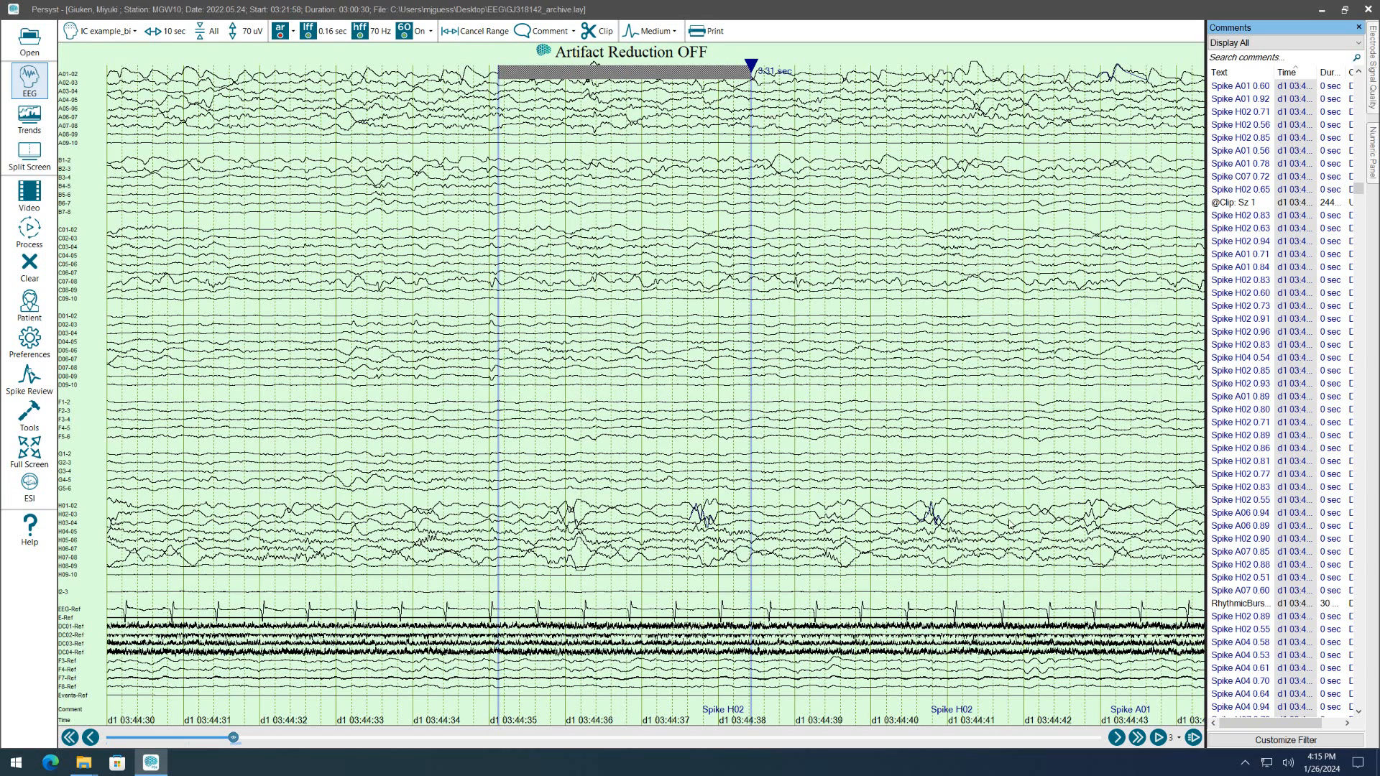
Page forward through the seizure to extend the selected range to about 03:46:58.
click(1137, 737)
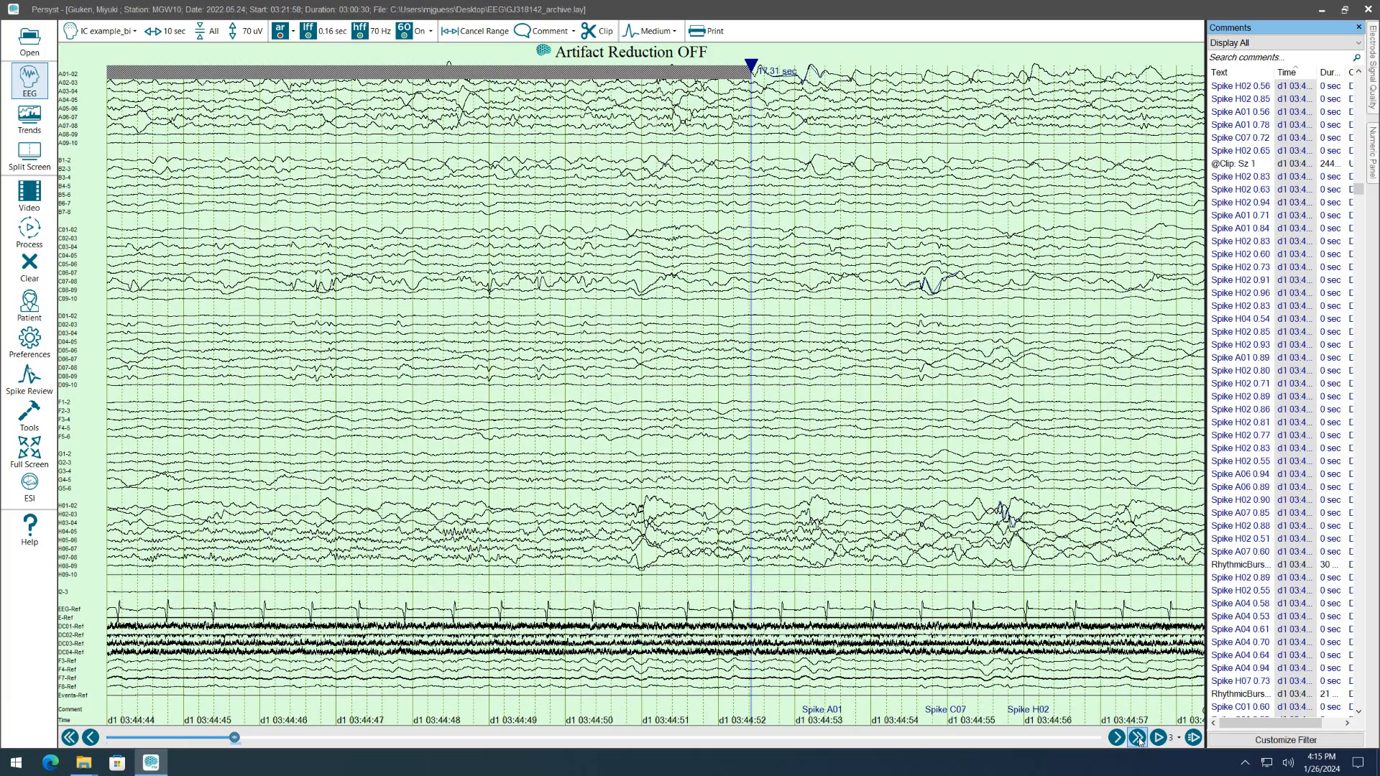
click(1137, 737)
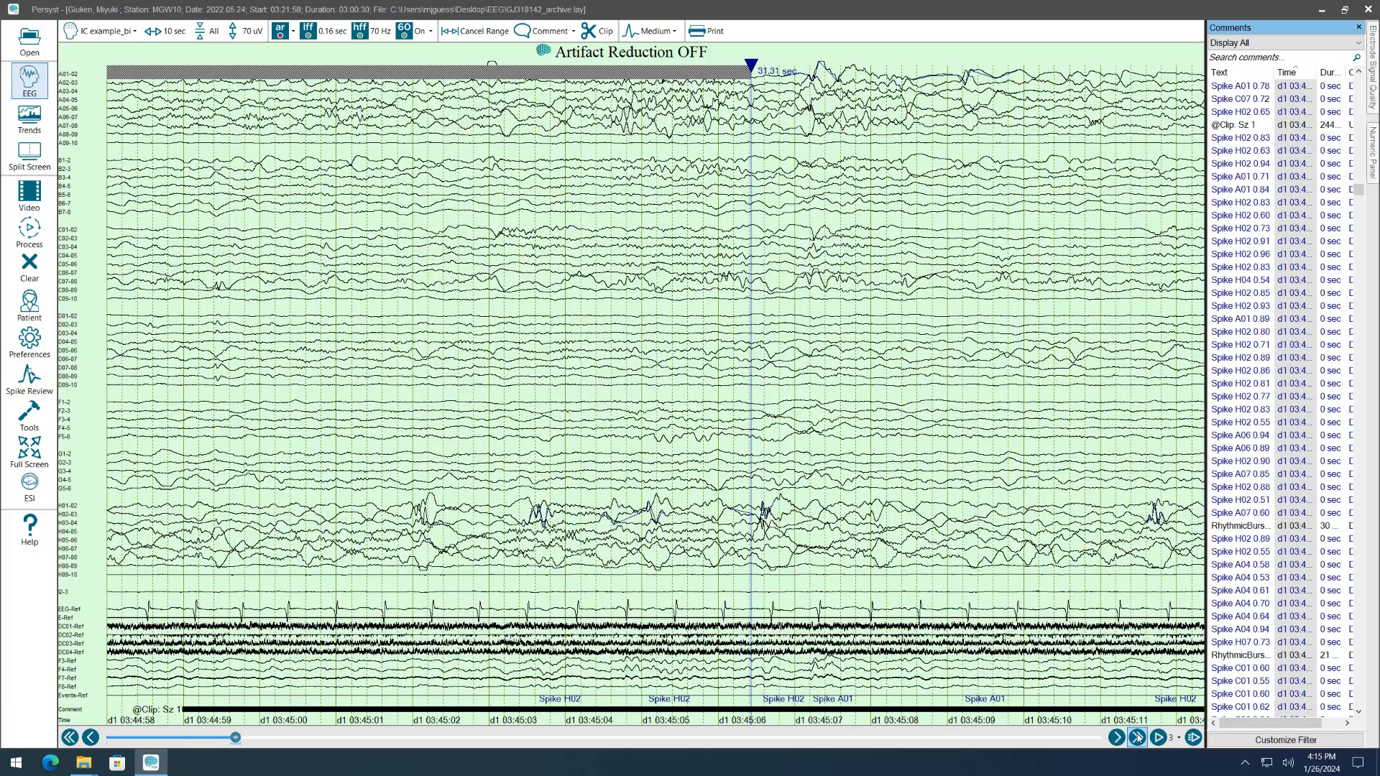
click(1137, 737)
click(1138, 738)
click(1138, 737)
click(1138, 739)
click(1137, 740)
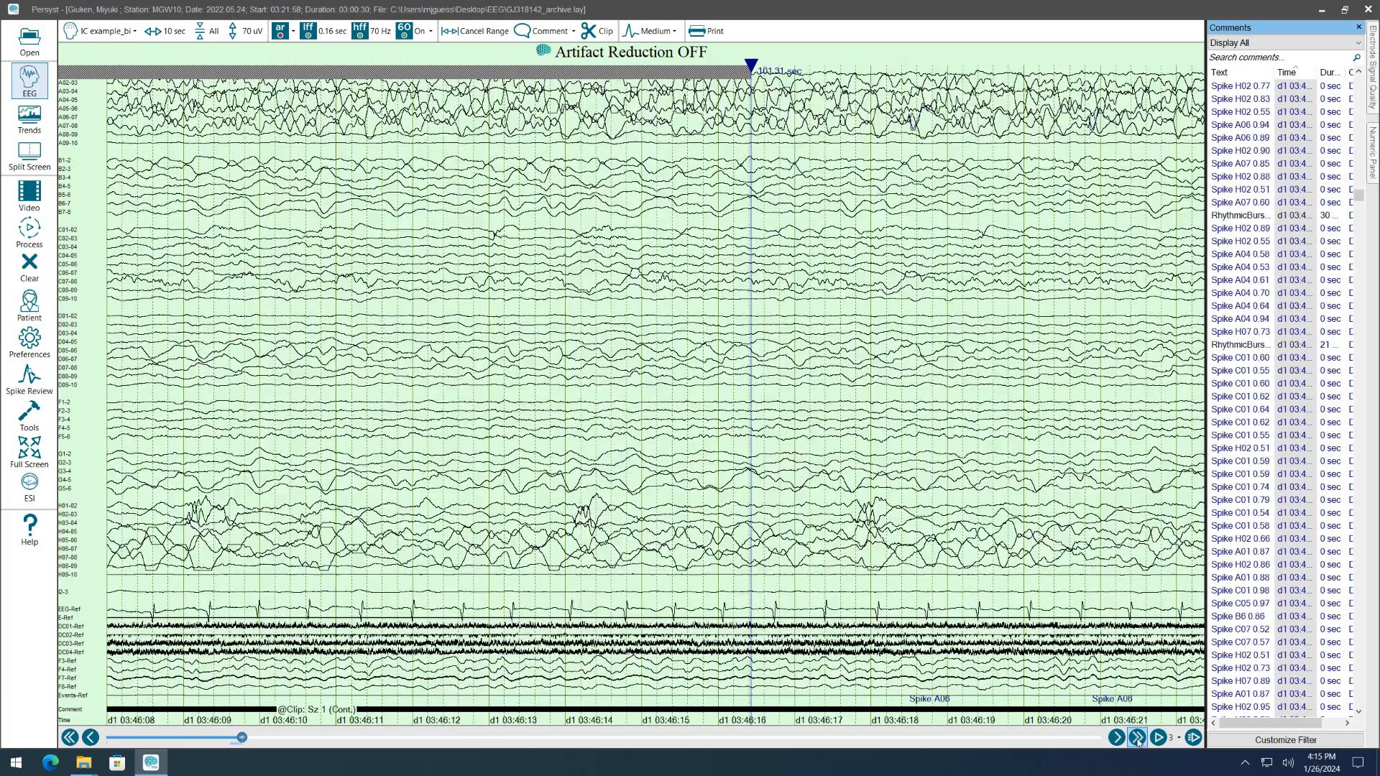
click(1138, 740)
click(1137, 740)
click(1137, 740)
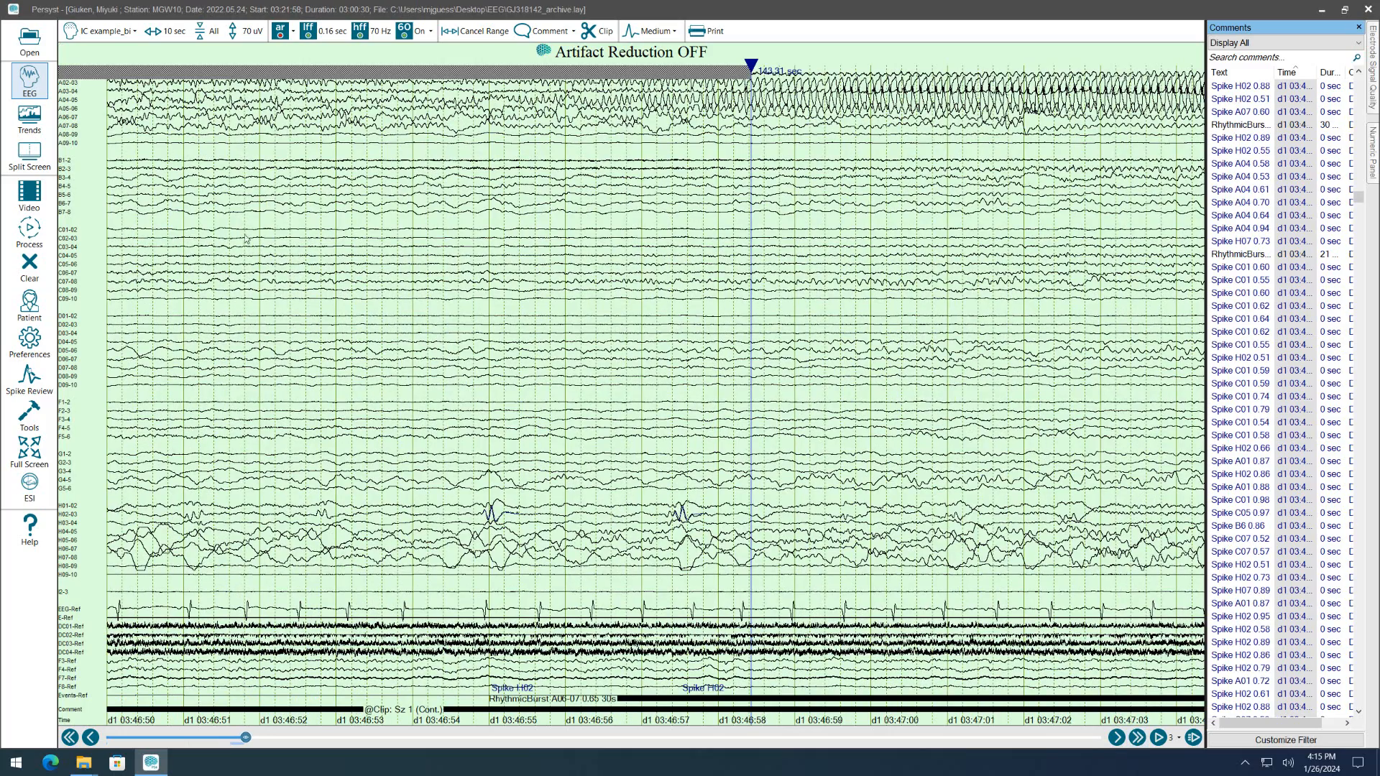
Show the EEG beside the trends and extend the range on the spectrograms past the seizure to about 258 seconds.
click(30, 155)
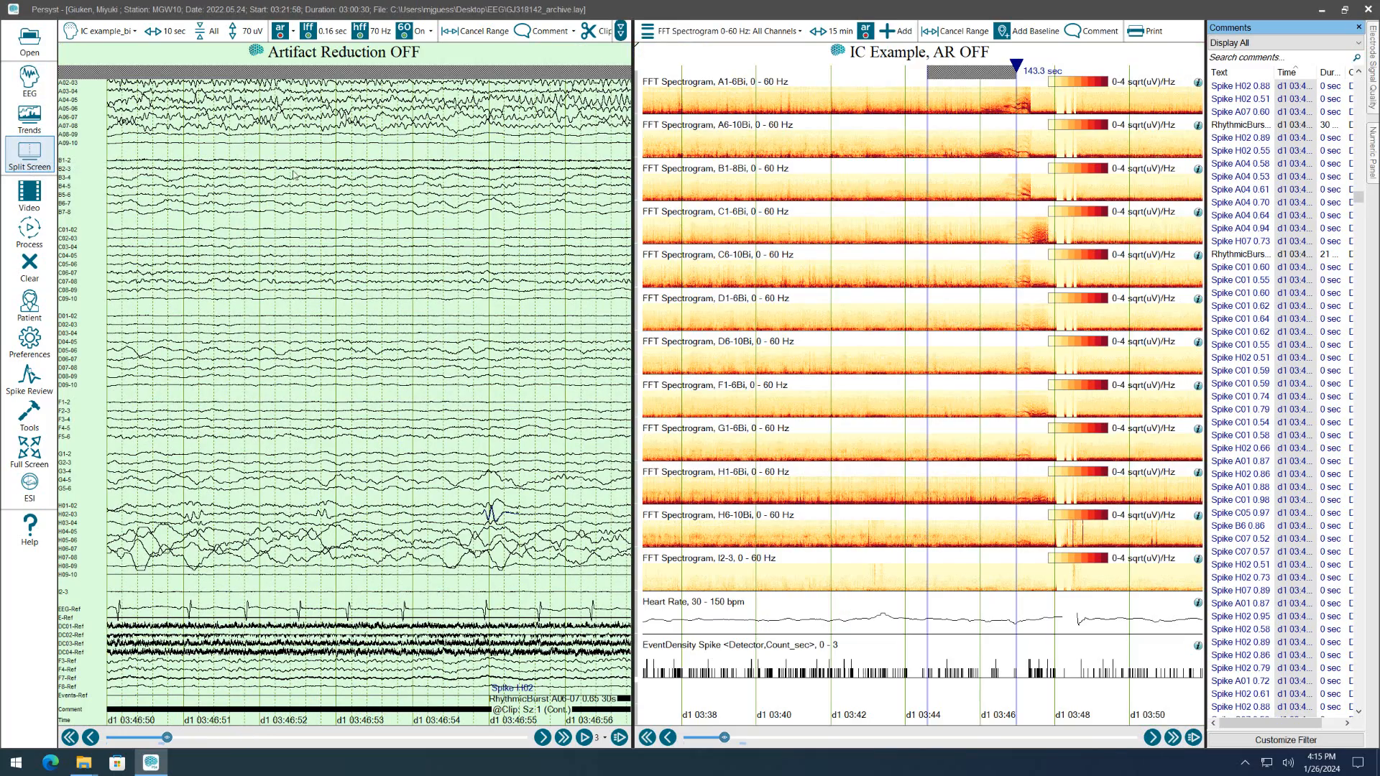
click(1028, 108)
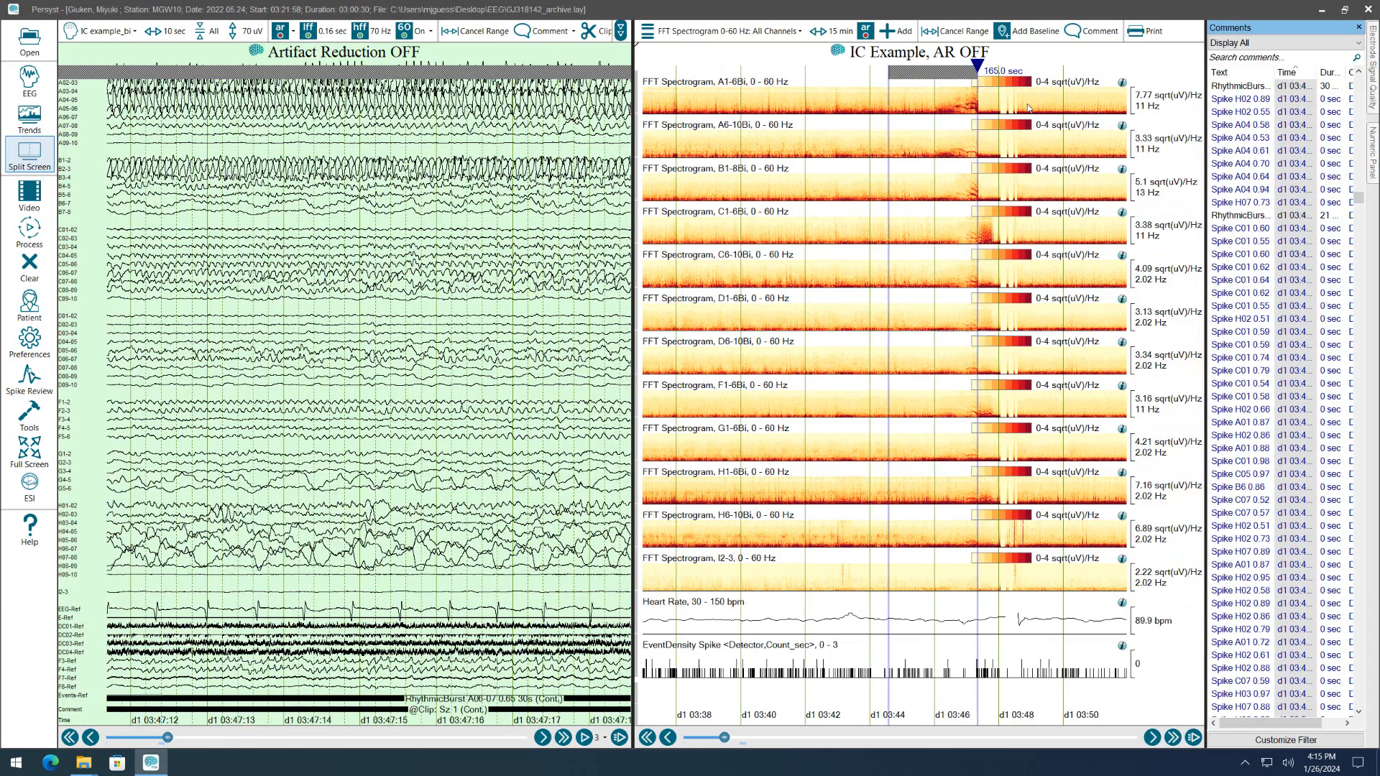
click(983, 103)
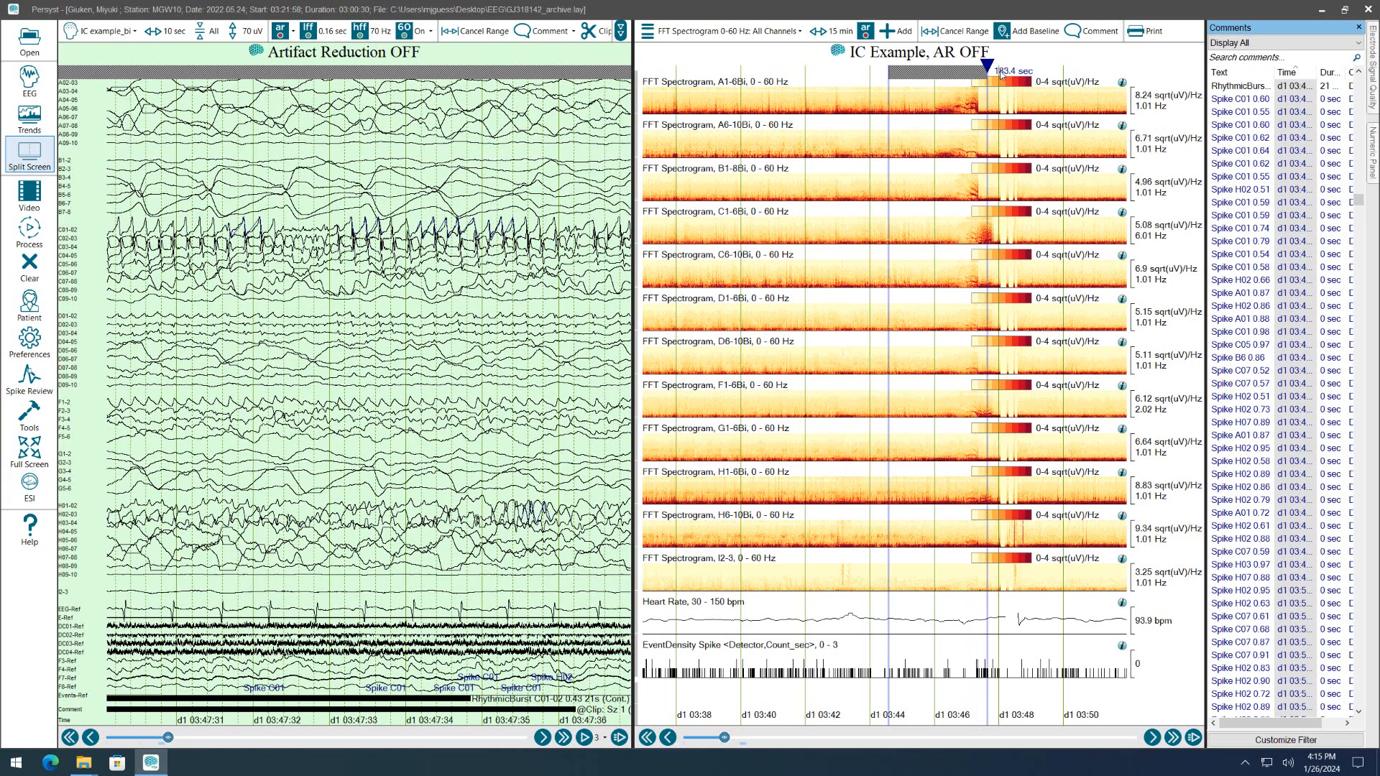
click(998, 115)
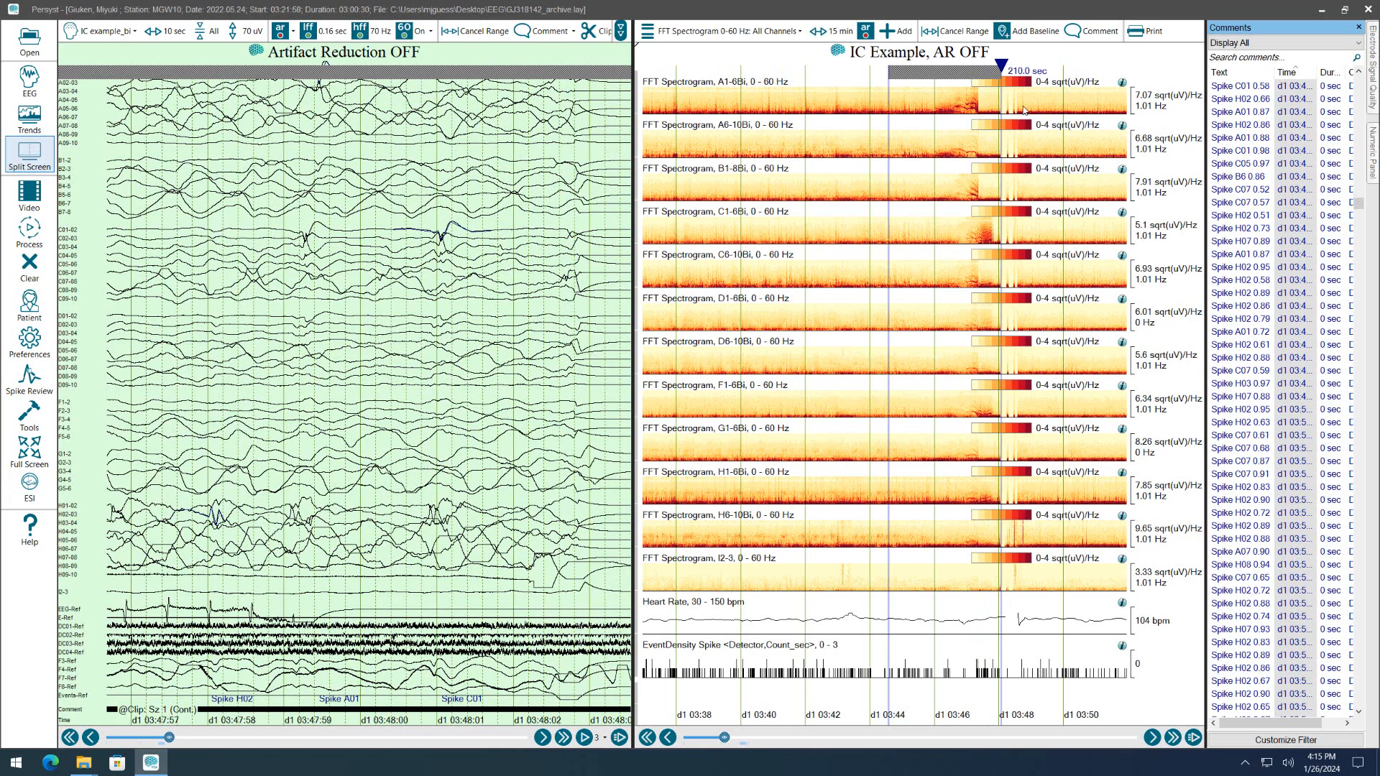
click(1025, 109)
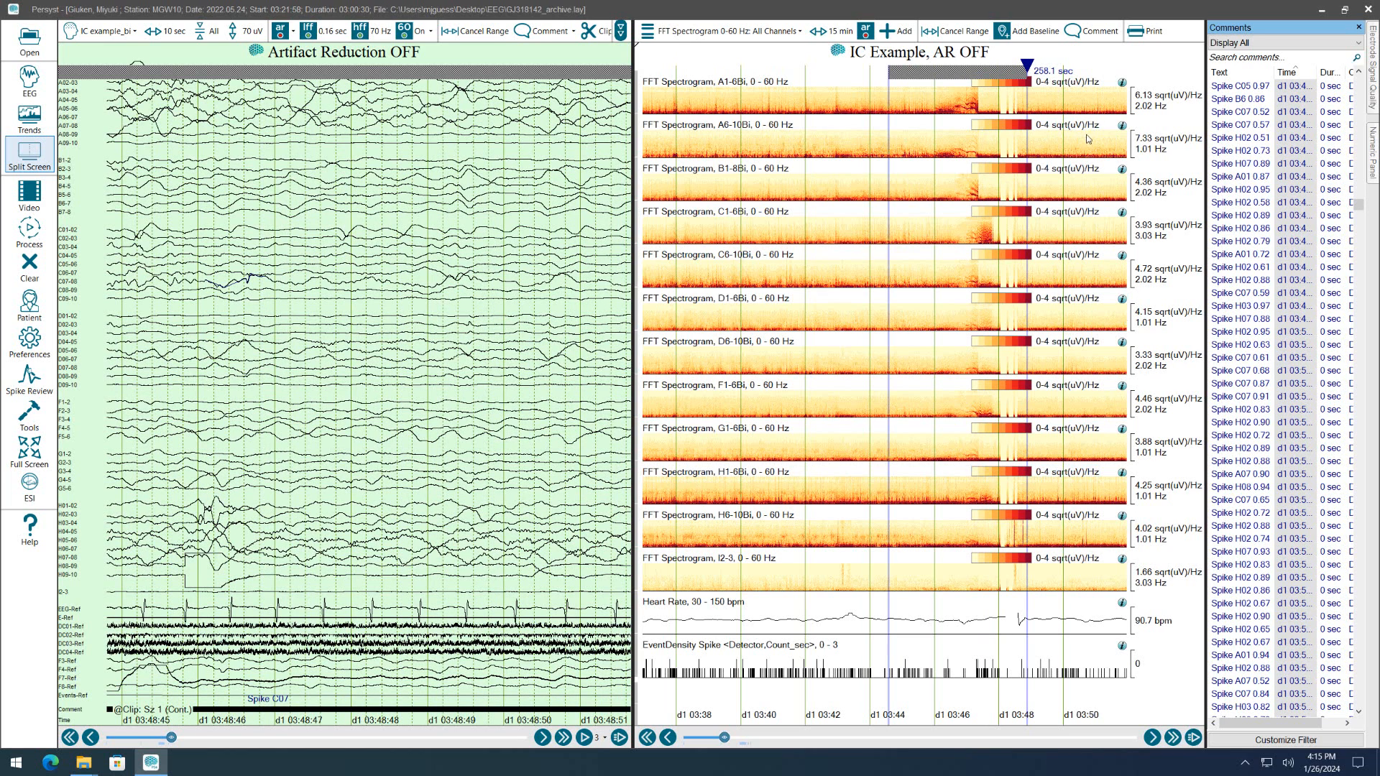
Return to the full EEG view and page back to end the selected range at about 03:48:38.
click(28, 76)
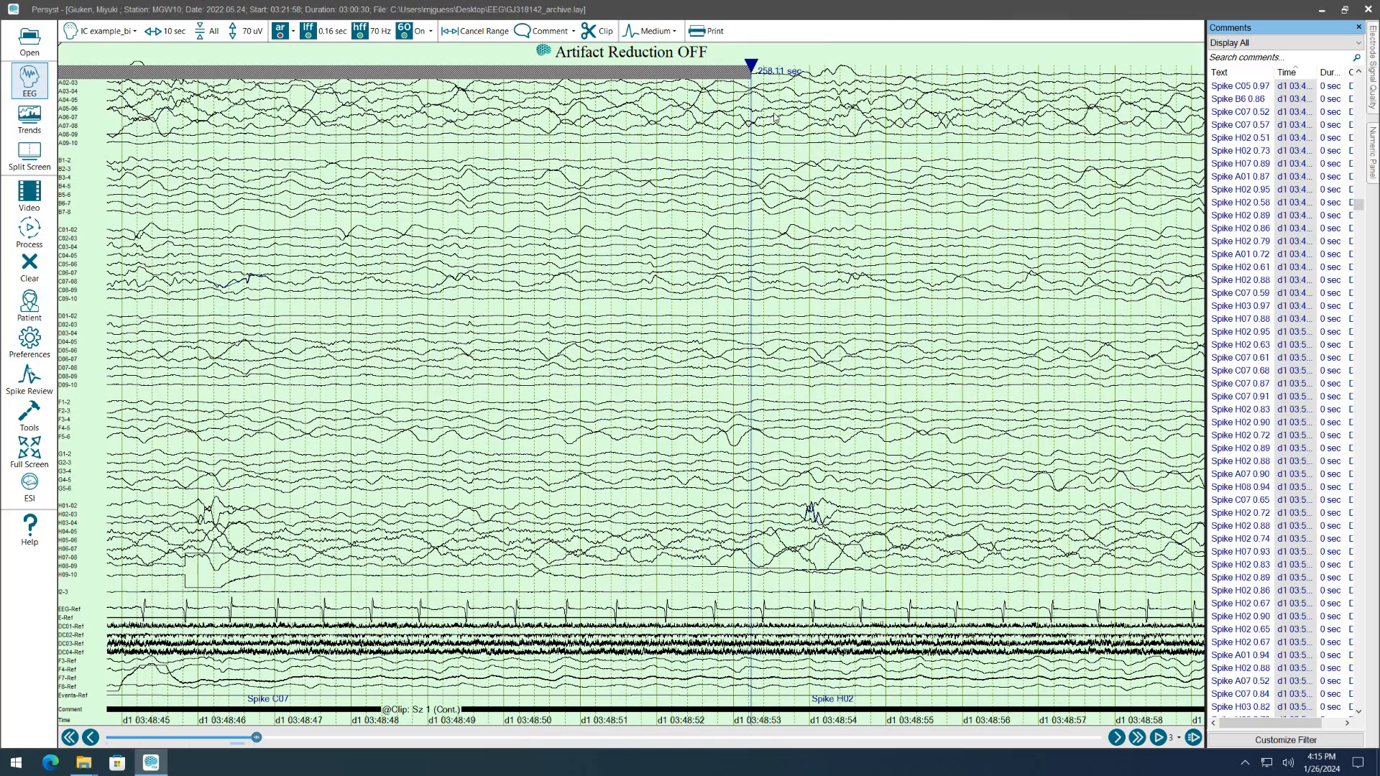
key(Left)
key(Left)
key(Right)
key(Right)
key(Right)
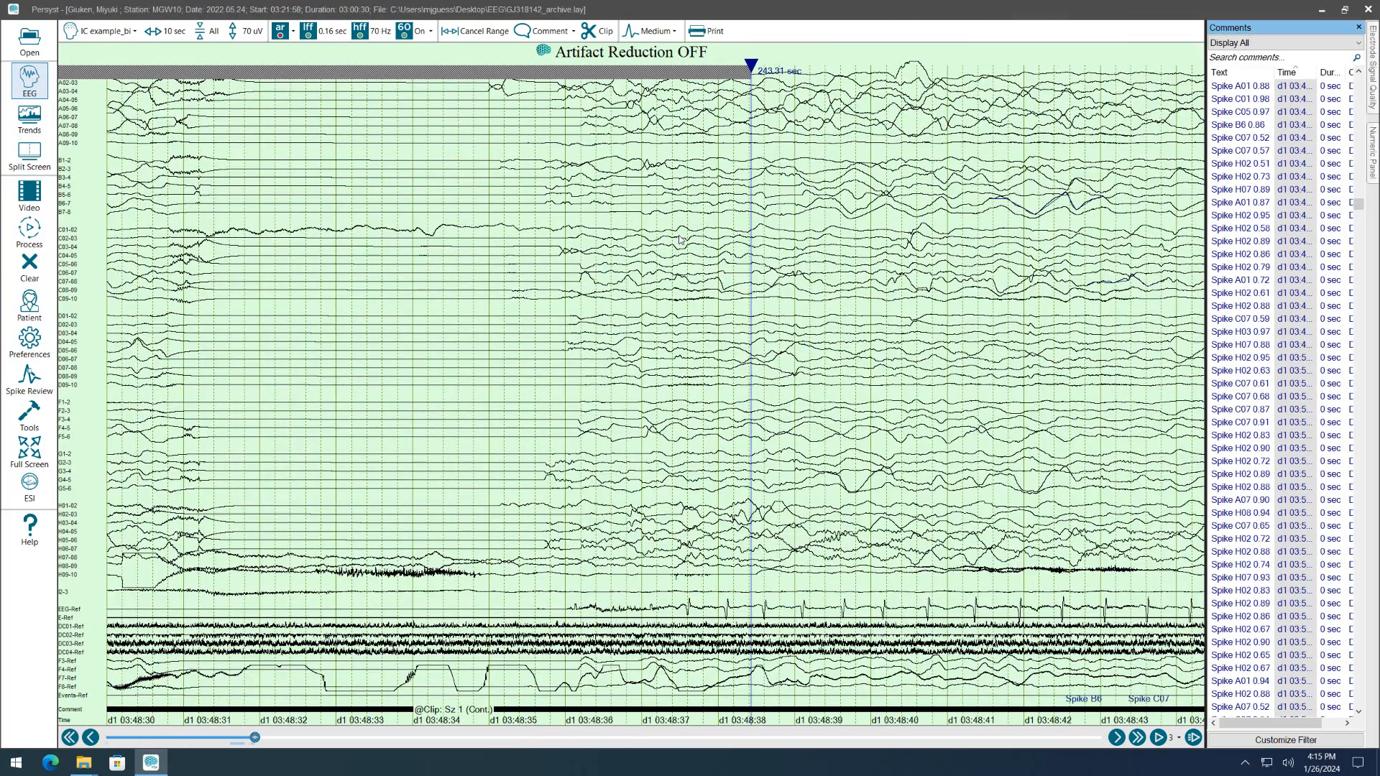
key(Left)
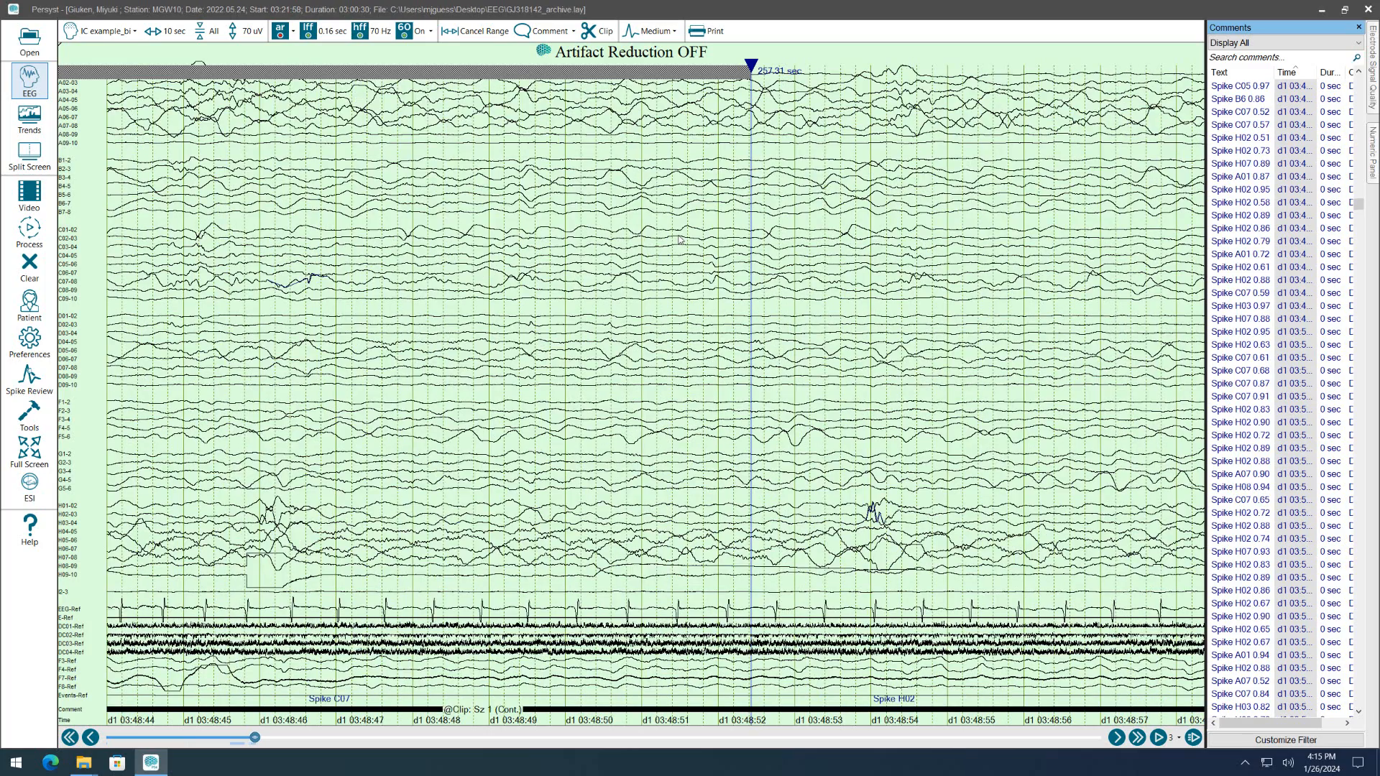
key(Left)
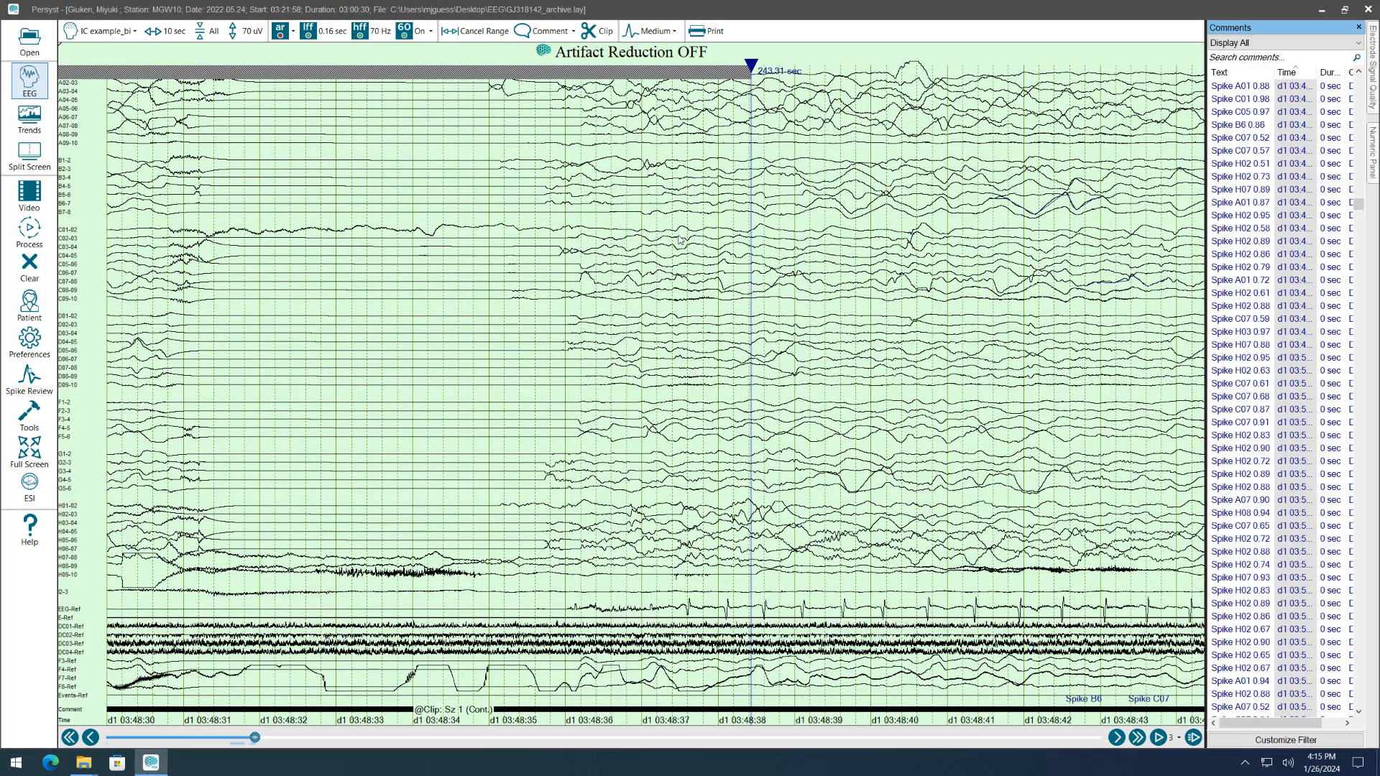
Save the selected range as a clip named SZ 1 without video and jump to its start from the comments.
click(596, 33)
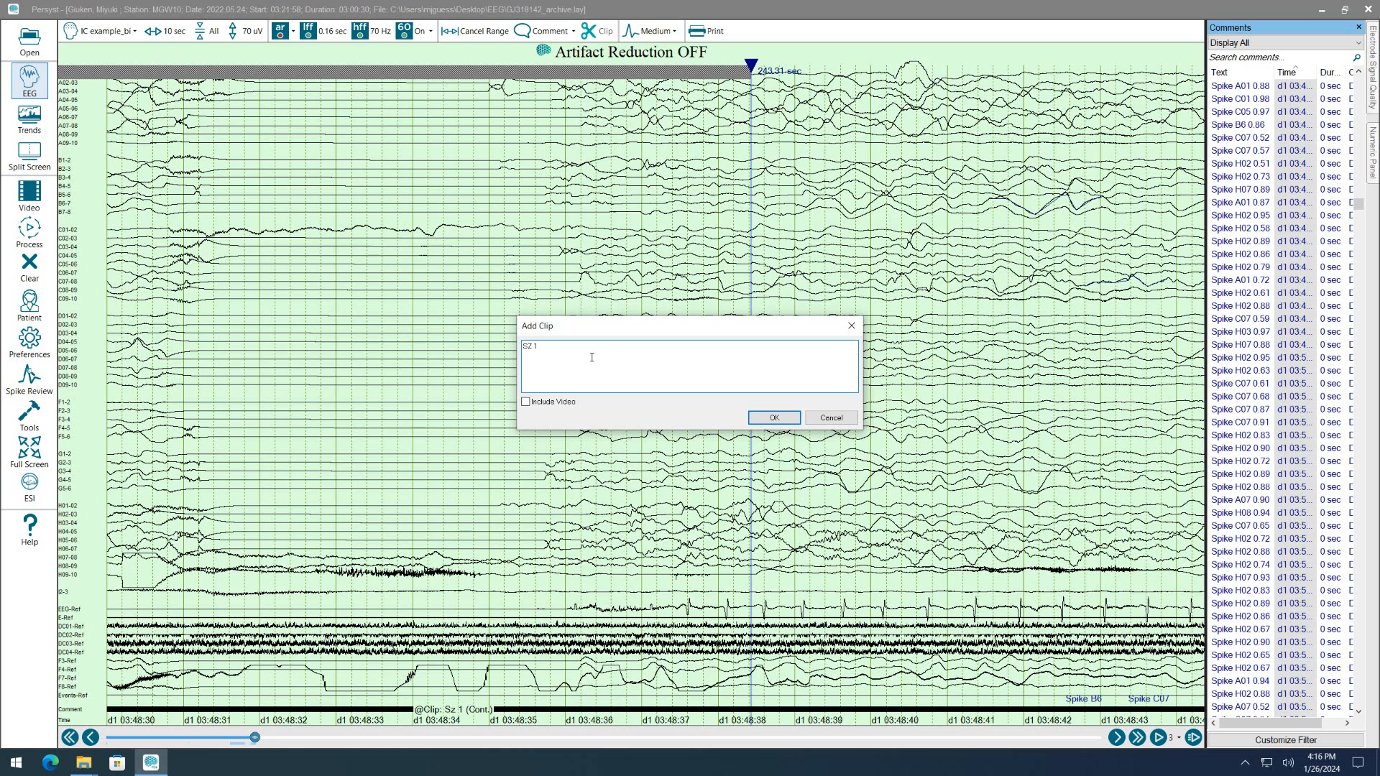
click(775, 419)
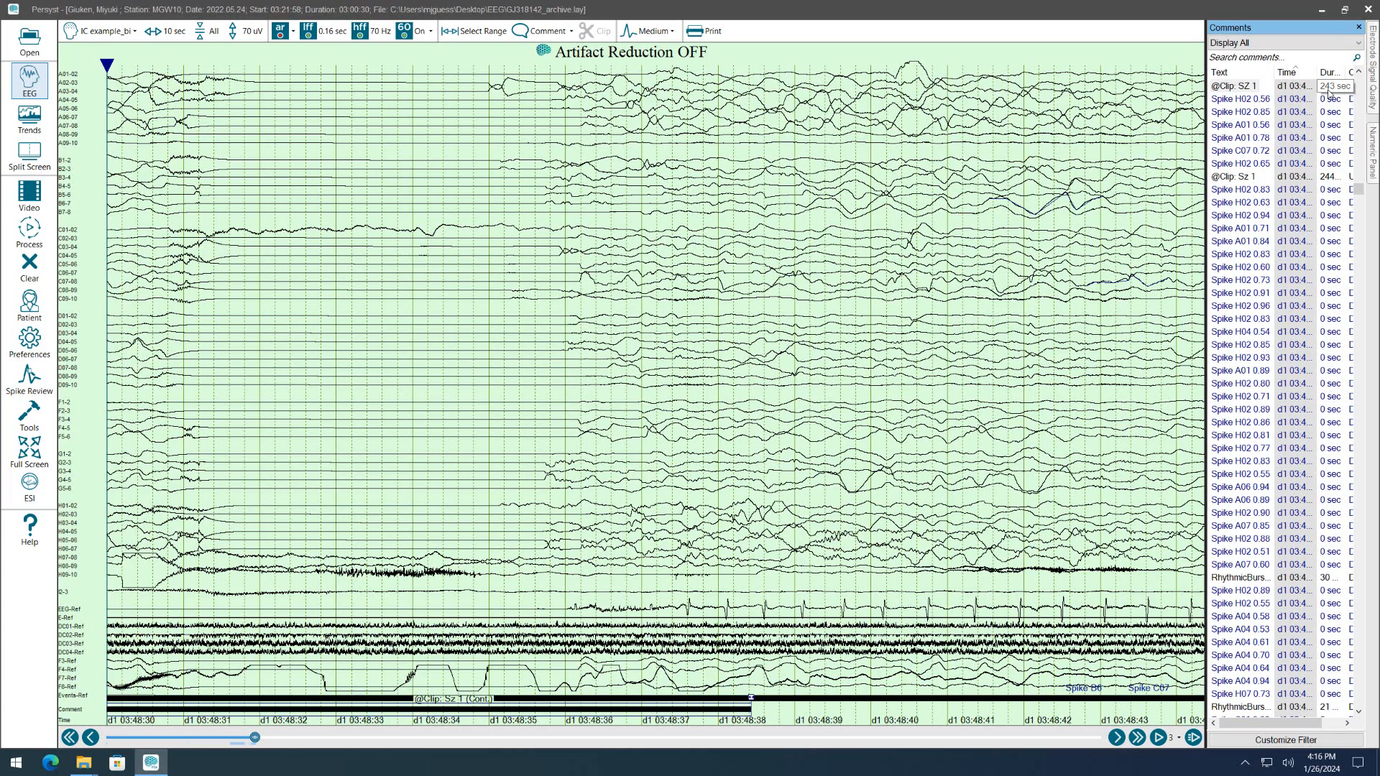
click(1227, 86)
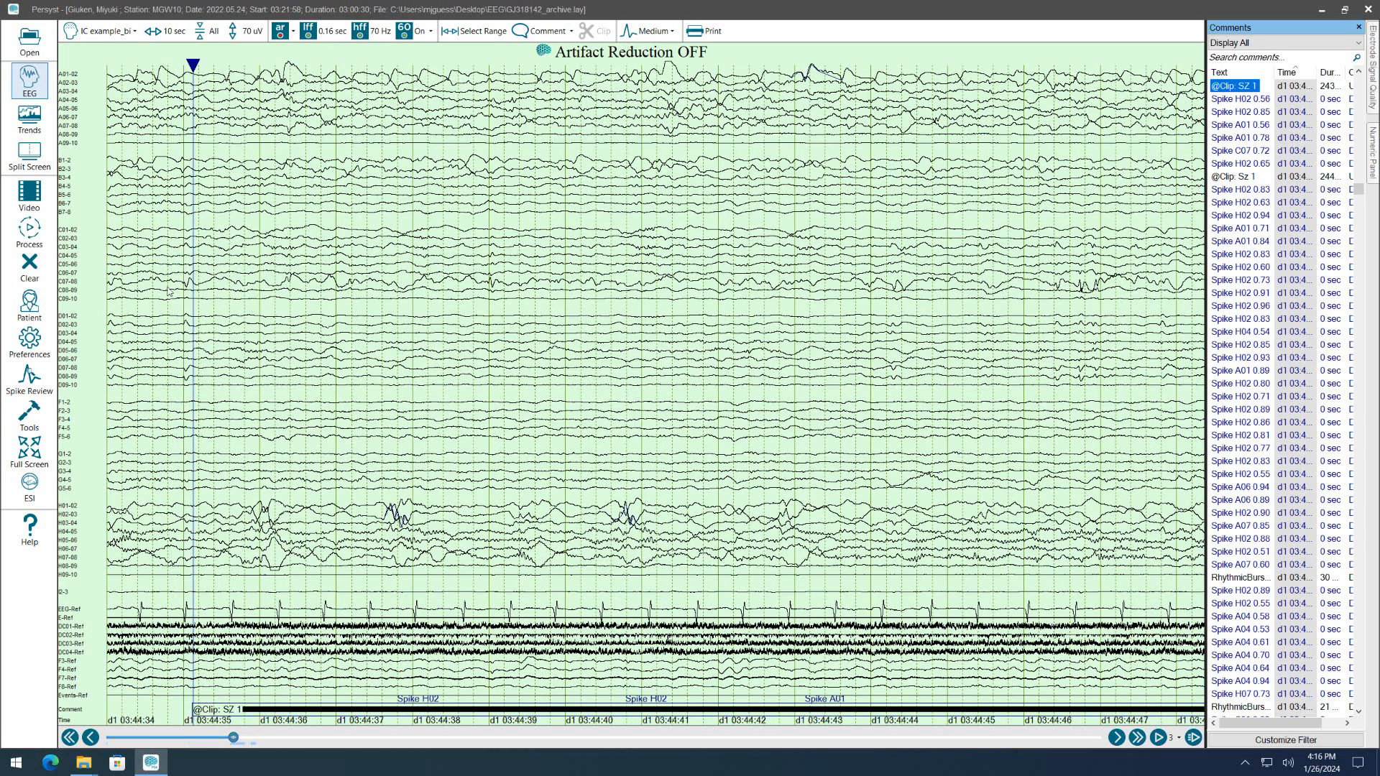
click(30, 412)
click(88, 569)
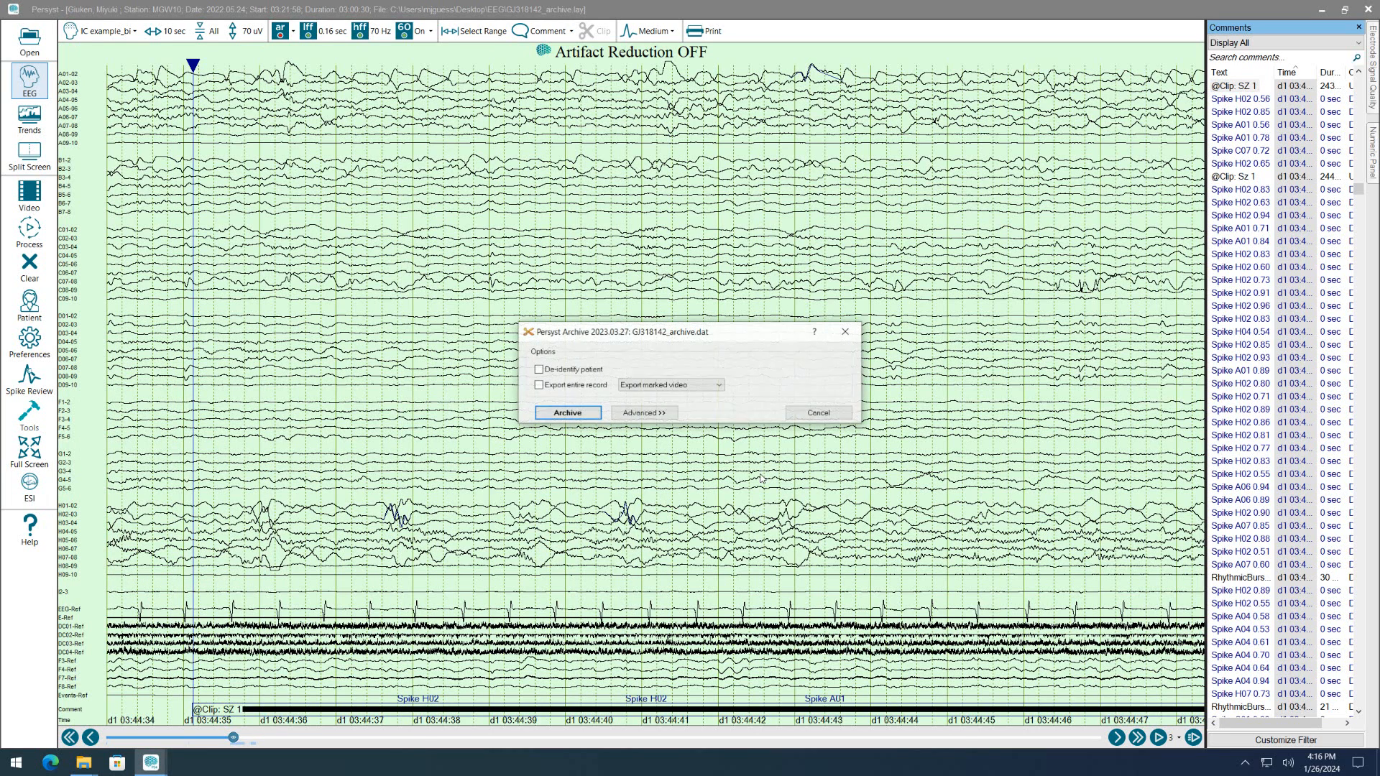
drag(620, 329, 529, 183)
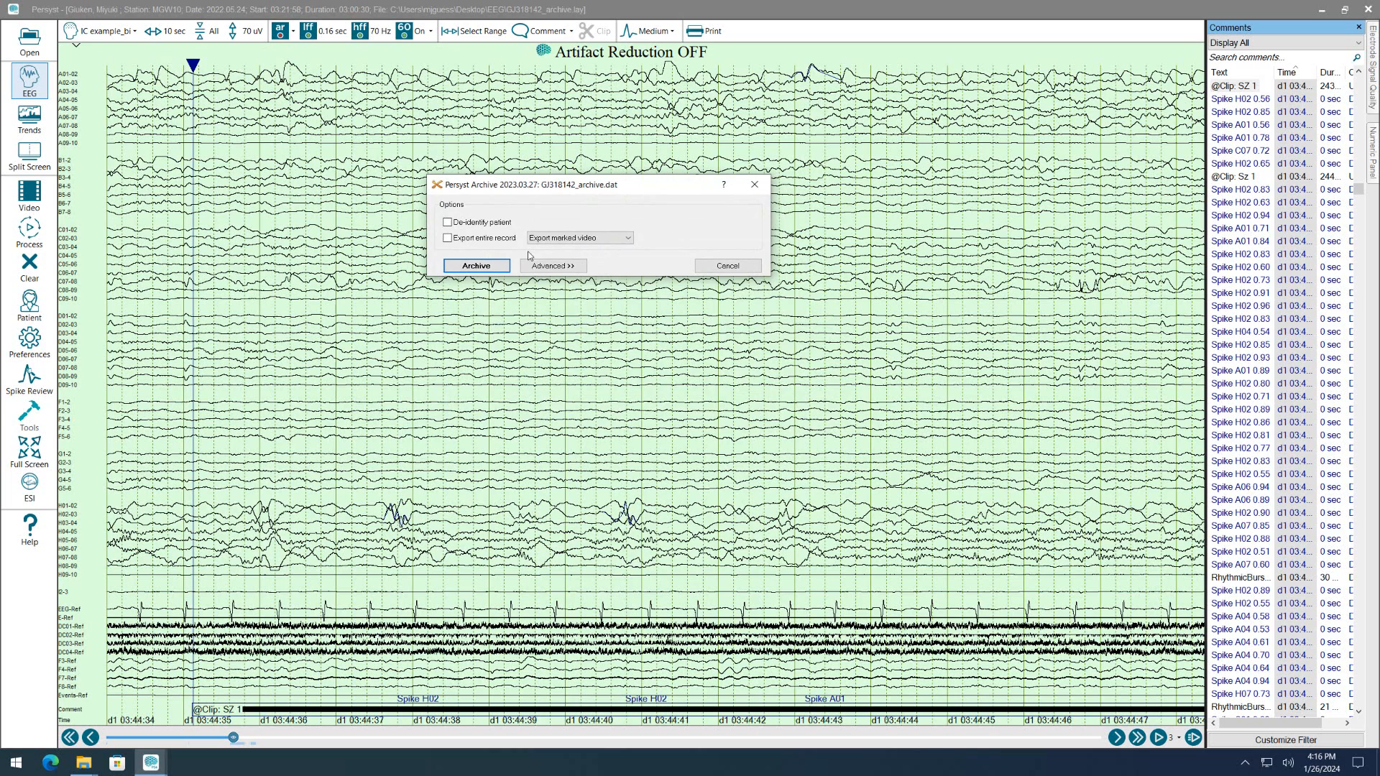
click(571, 268)
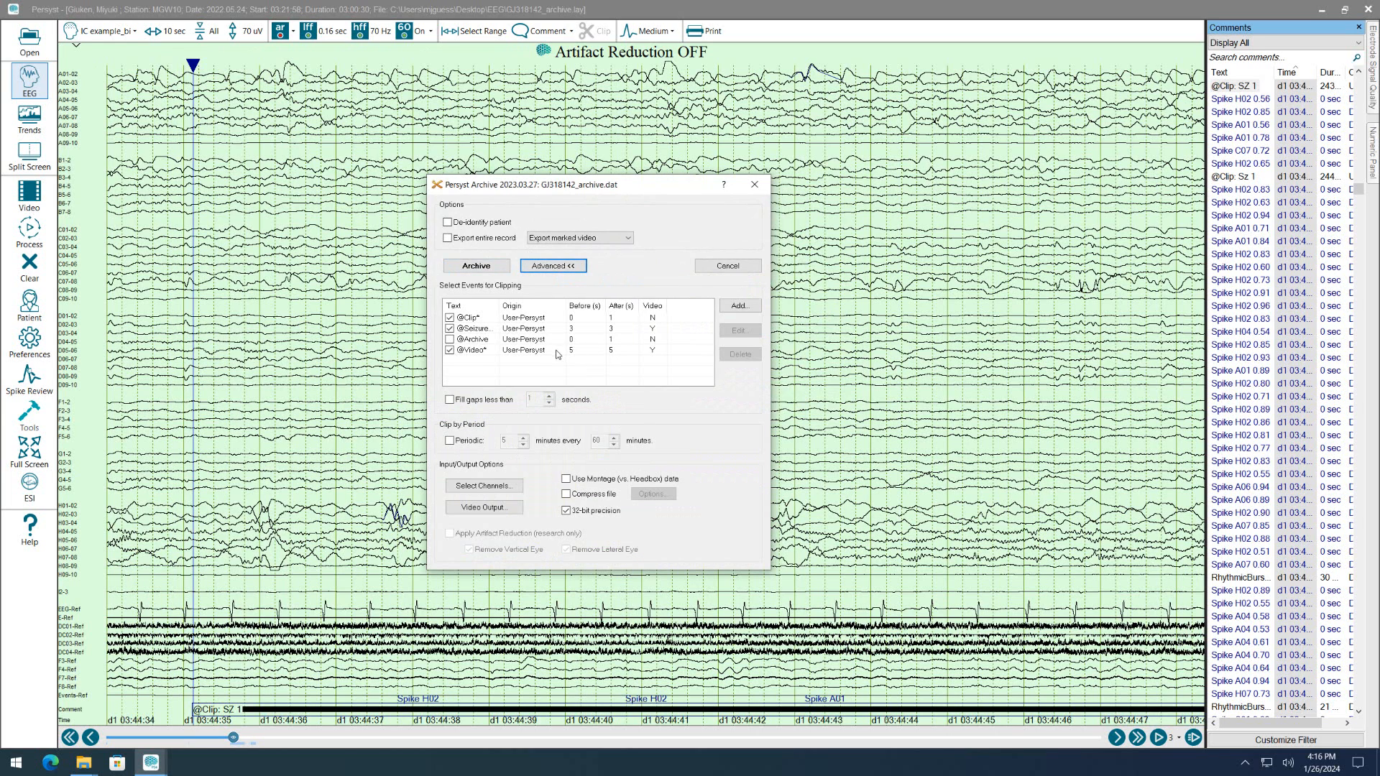
click(450, 350)
click(450, 329)
click(488, 317)
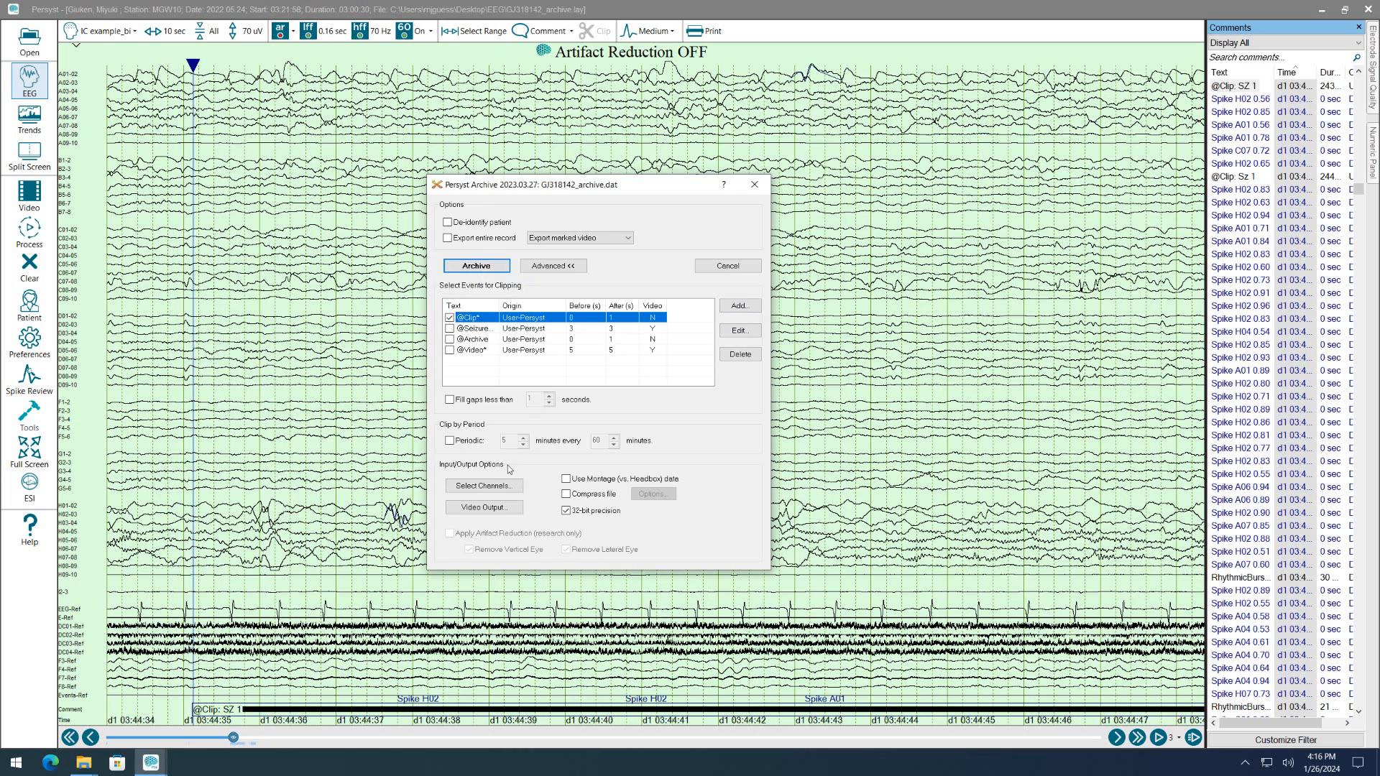
click(496, 270)
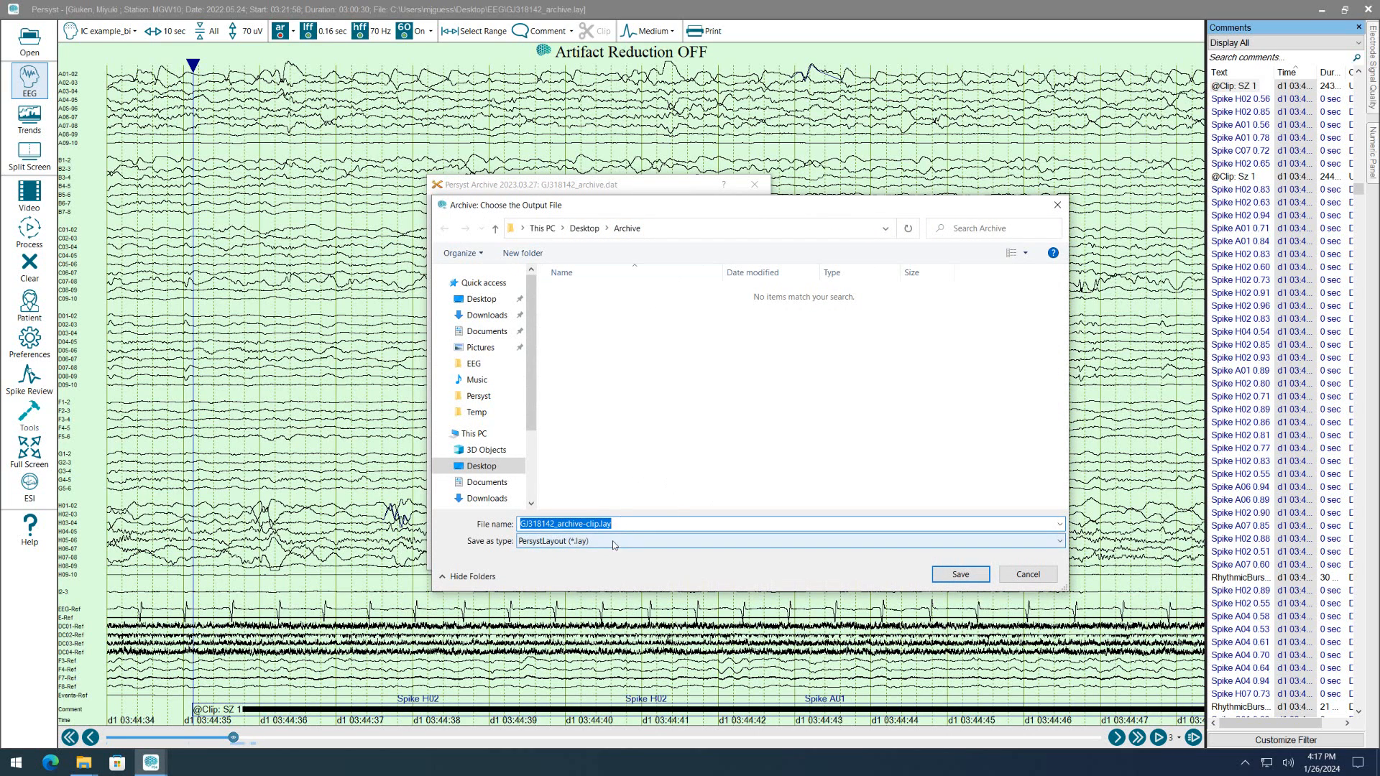
click(556, 543)
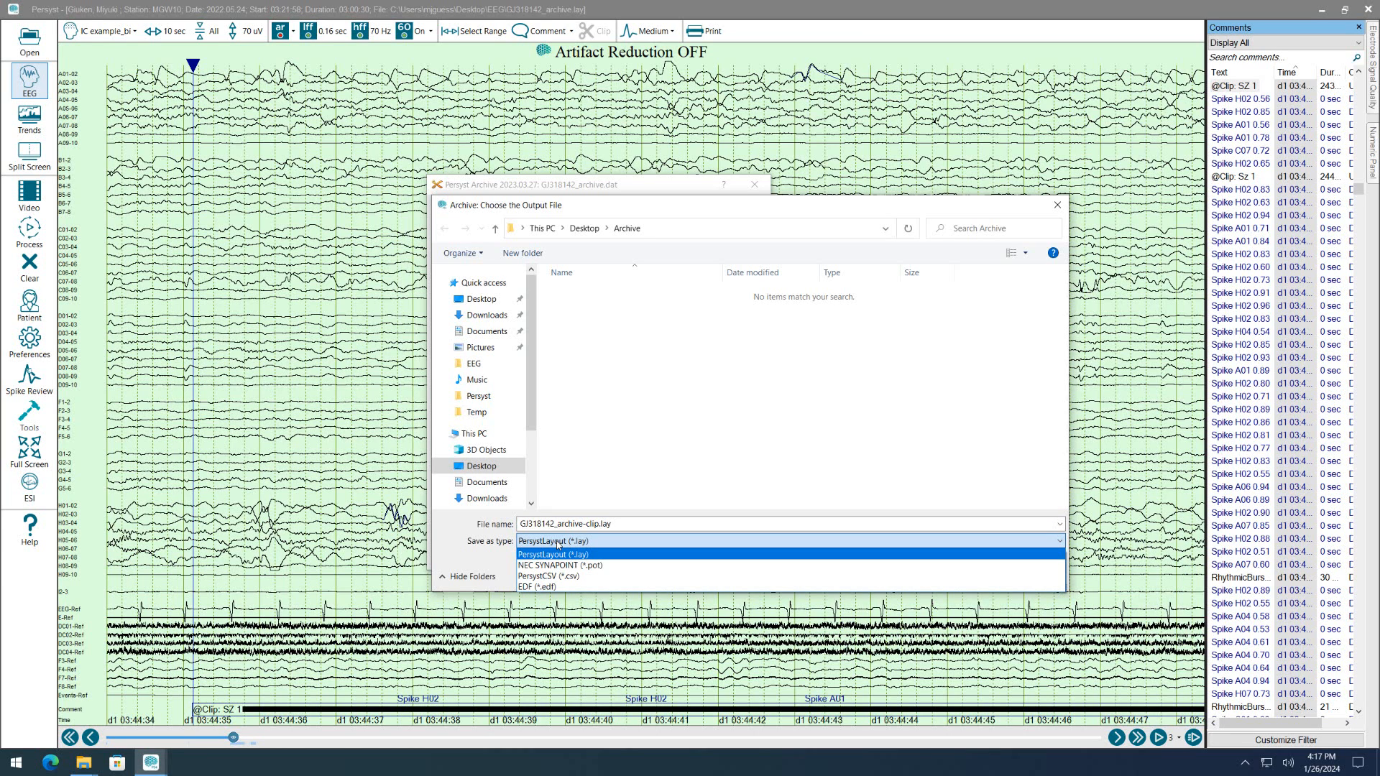
click(547, 589)
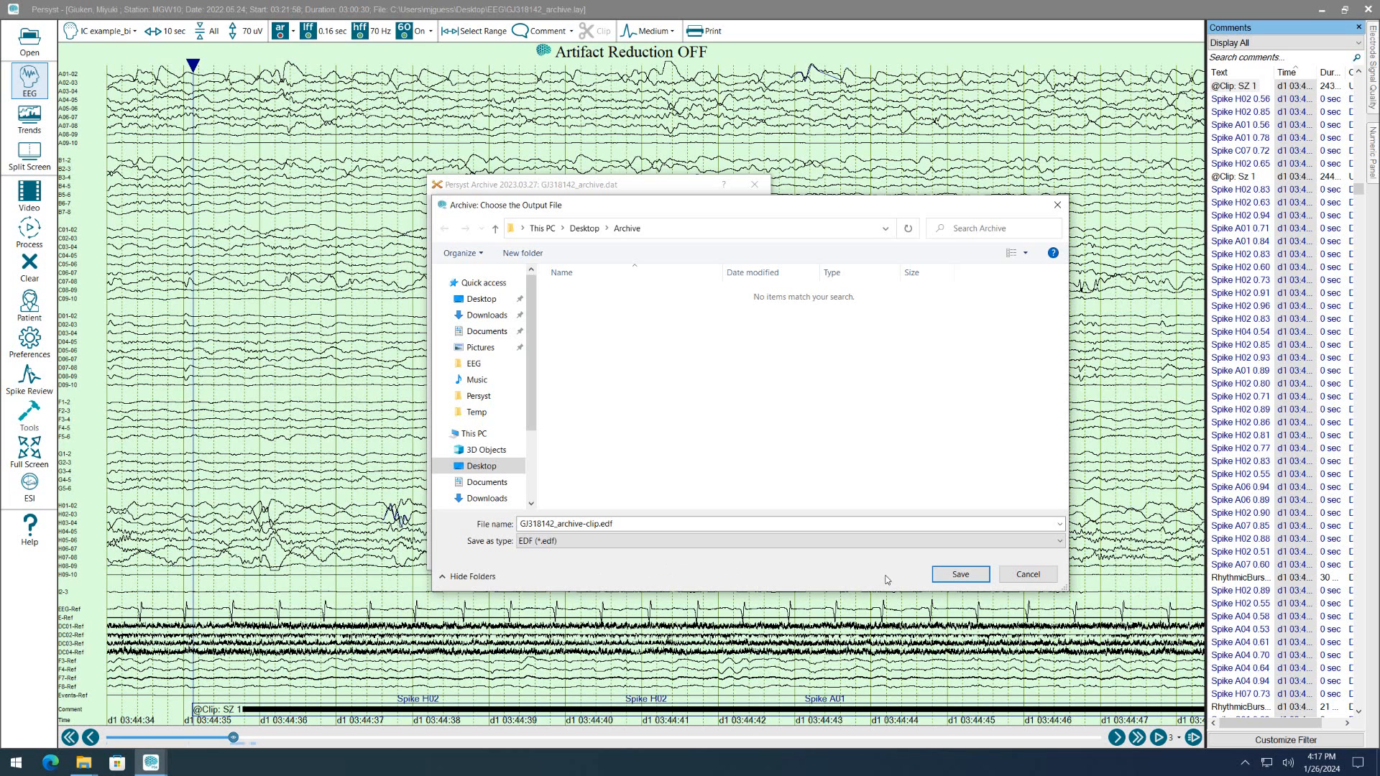
click(946, 572)
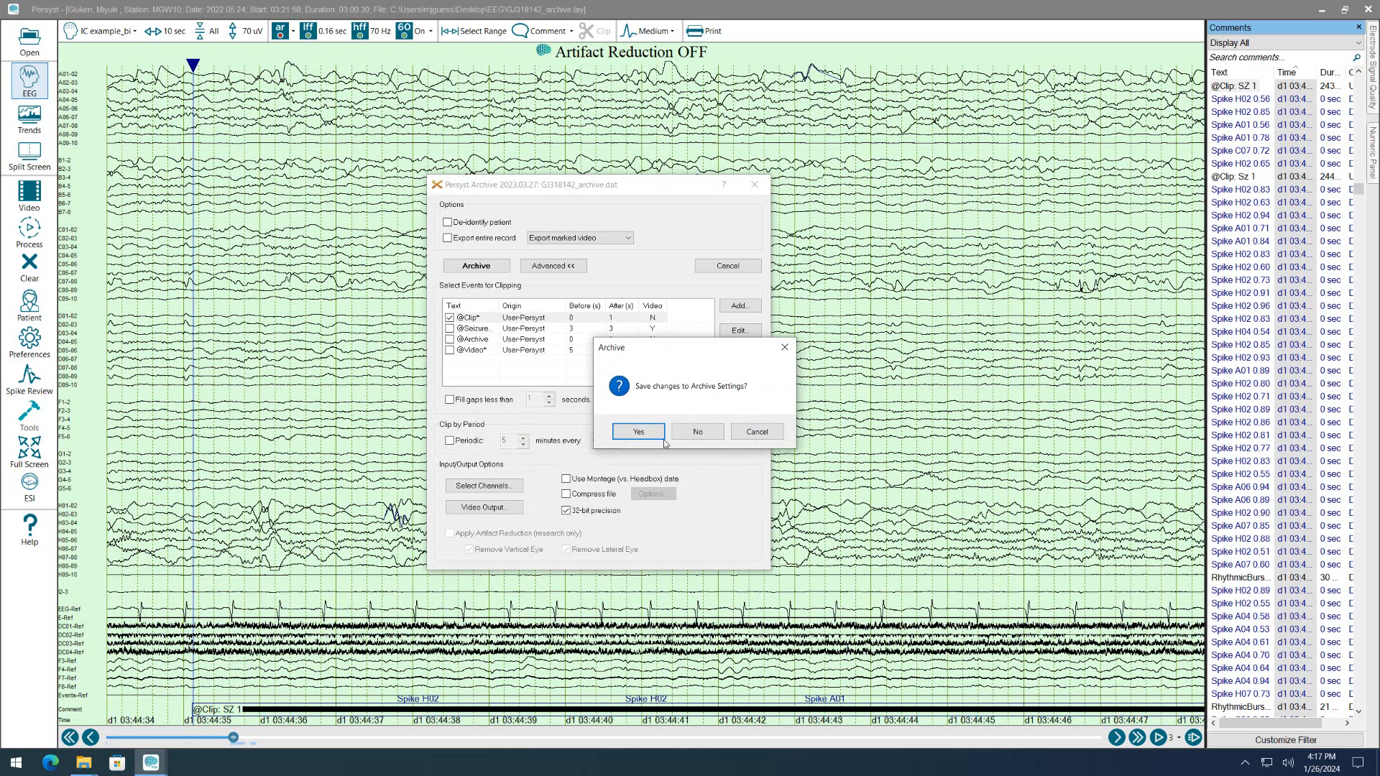
click(708, 433)
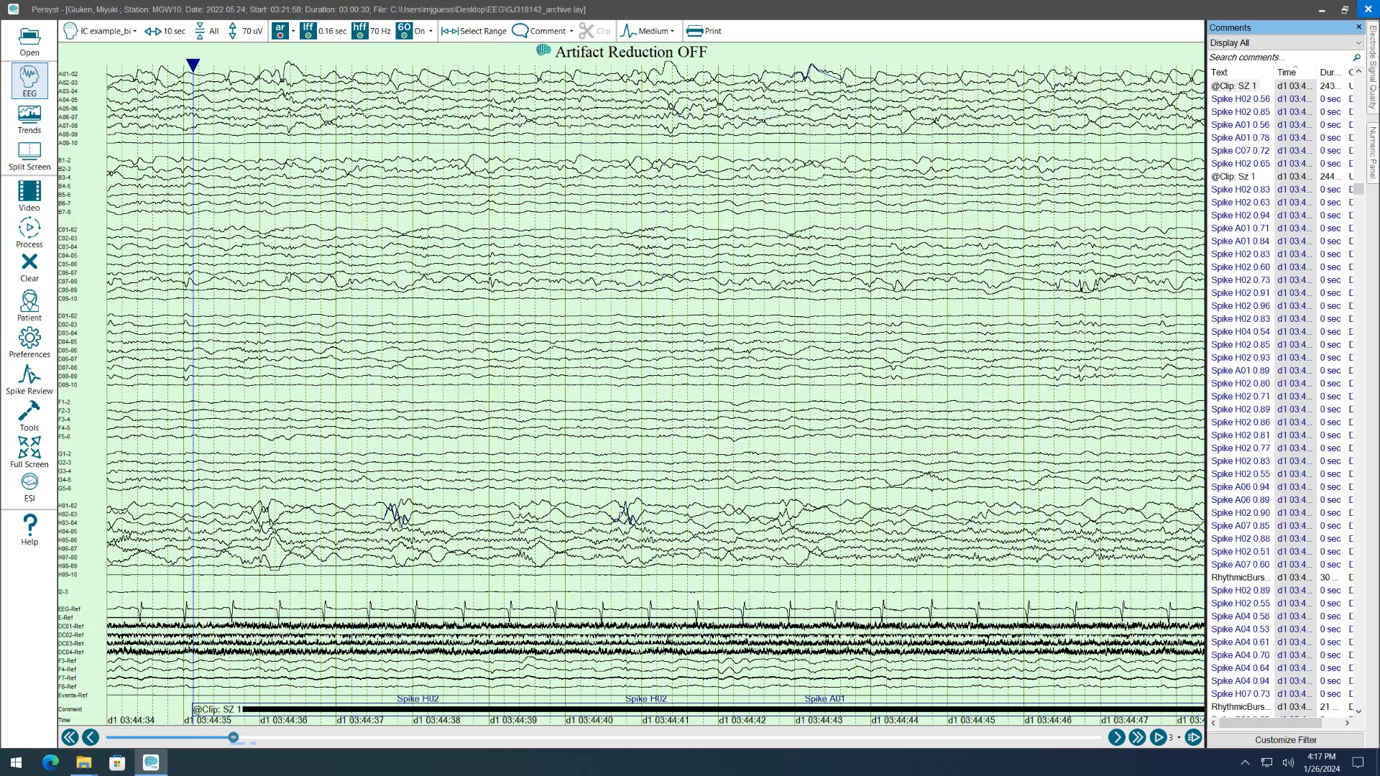
Close the current record with the program and start Persyst again from the desktop.
click(1367, 10)
click(437, 167)
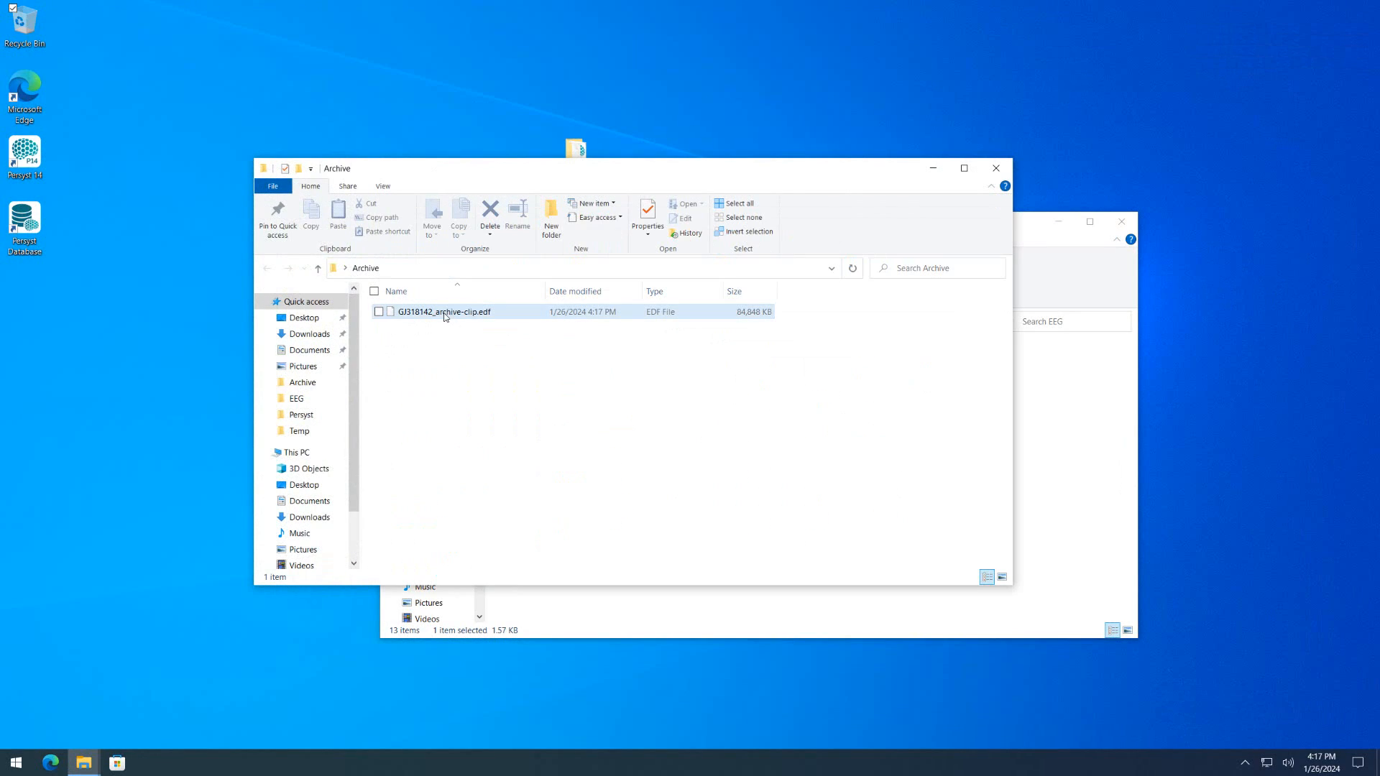
double_click(20, 165)
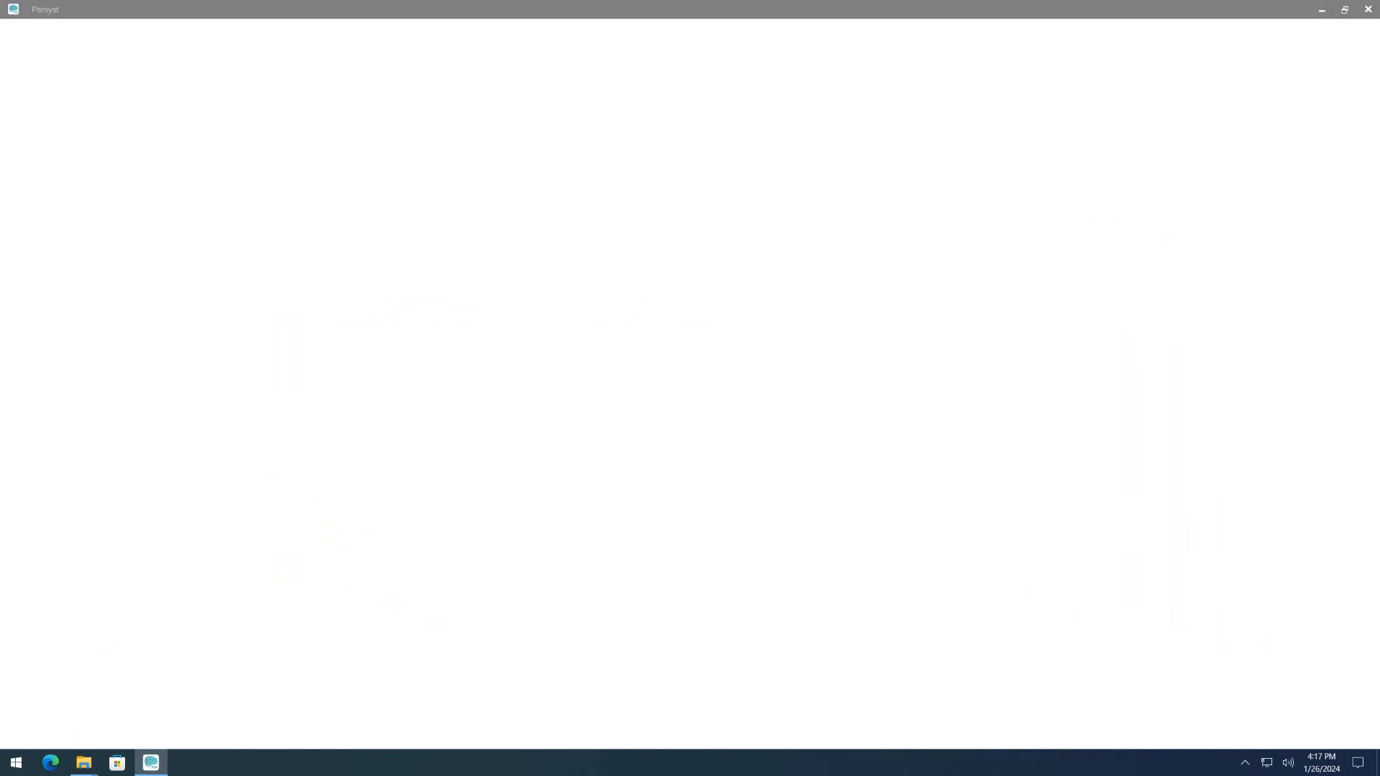
mouse_move(84, 763)
click(75, 712)
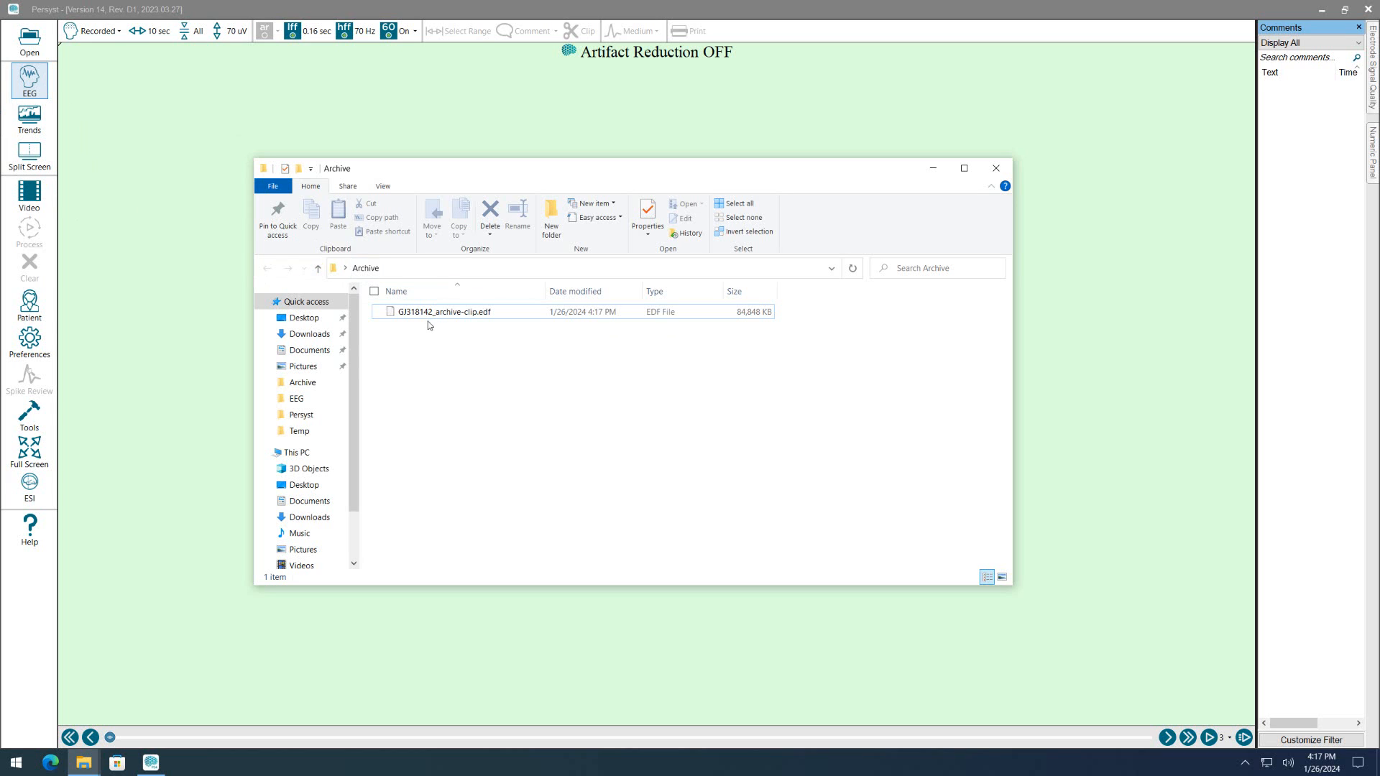
drag(424, 315, 127, 308)
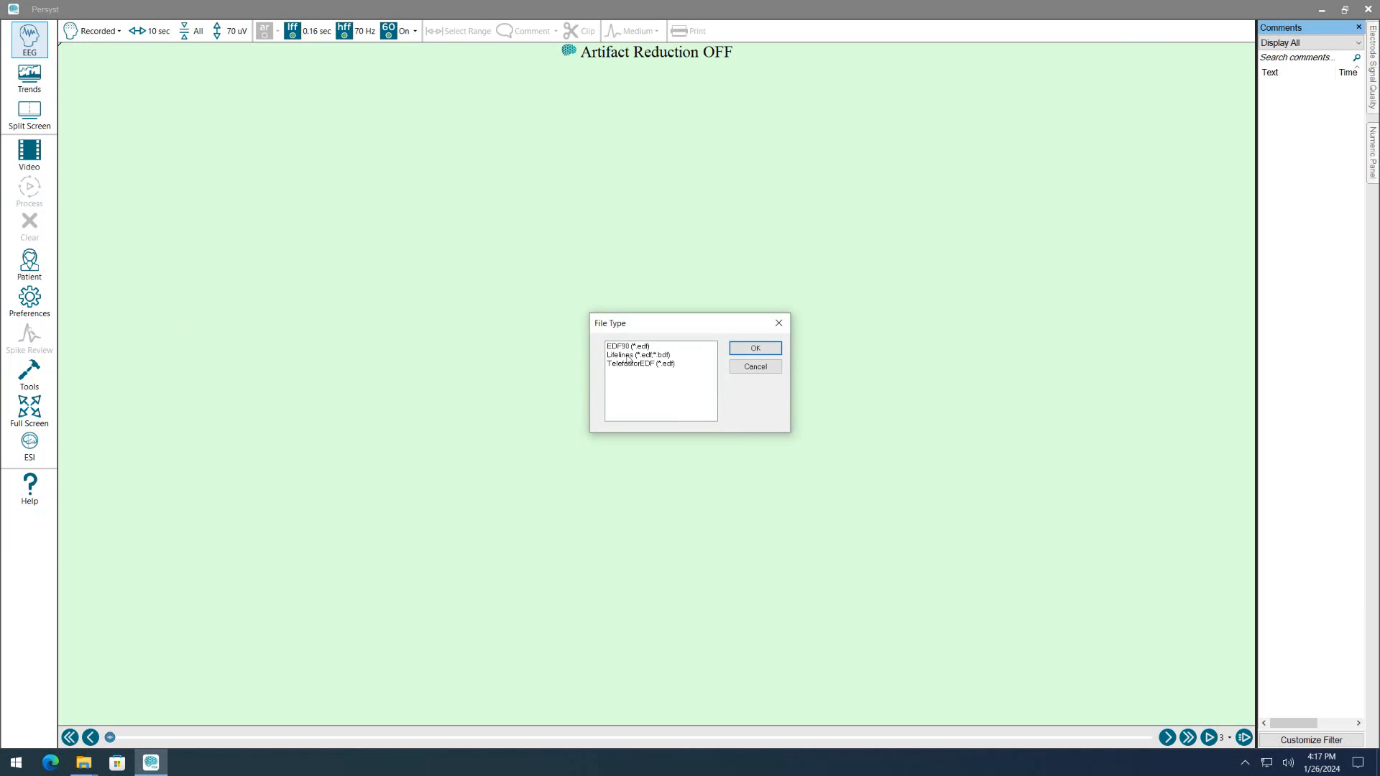
click(621, 347)
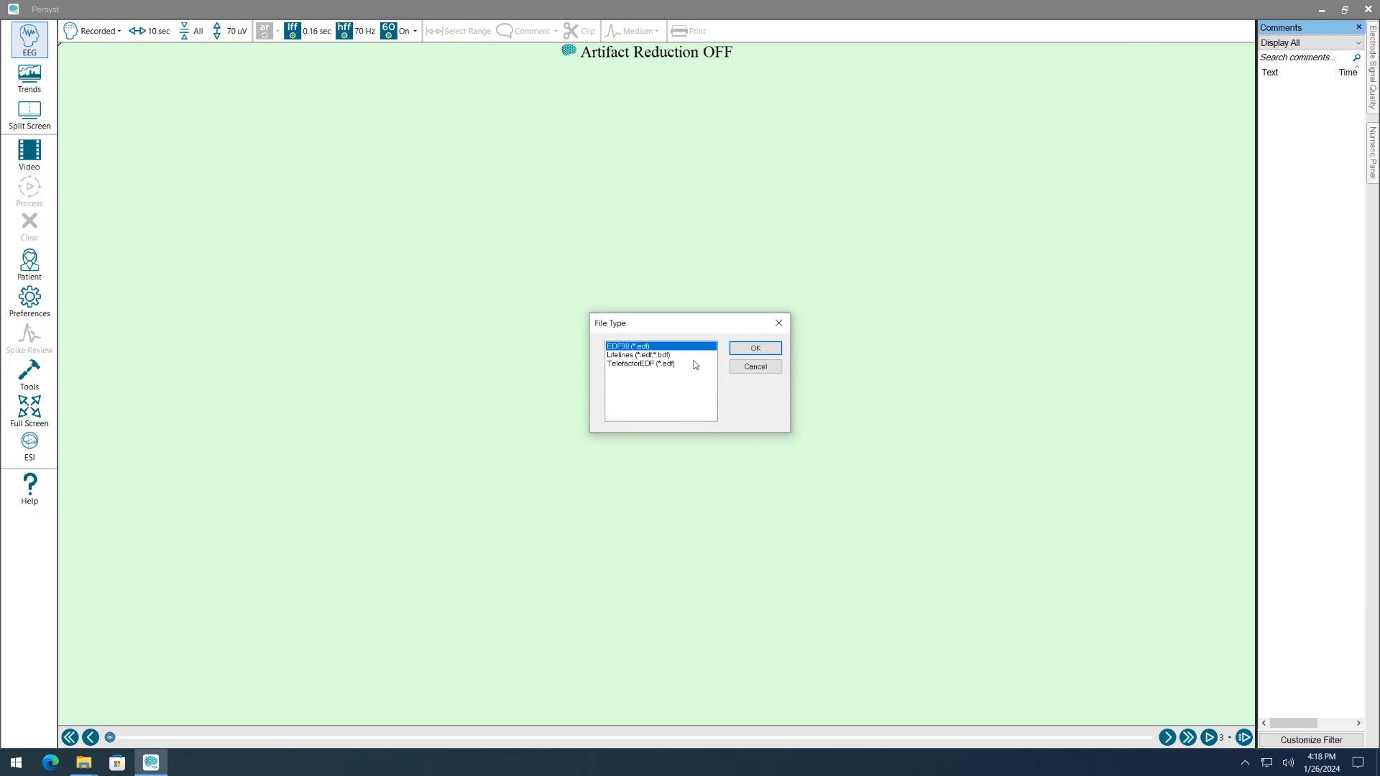
click(740, 350)
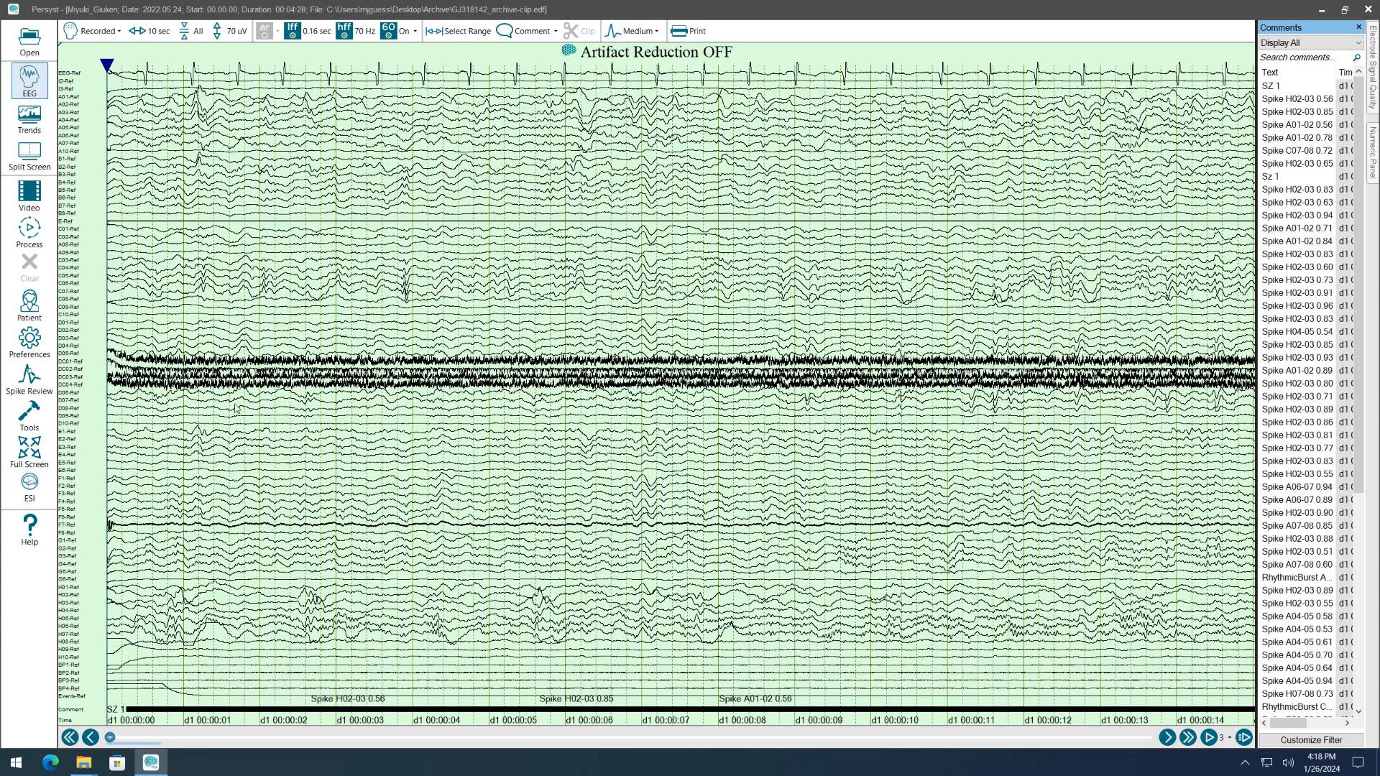
Check the test duration and sampling rate in the exported clip's patient information, and return to the EEG.
click(30, 305)
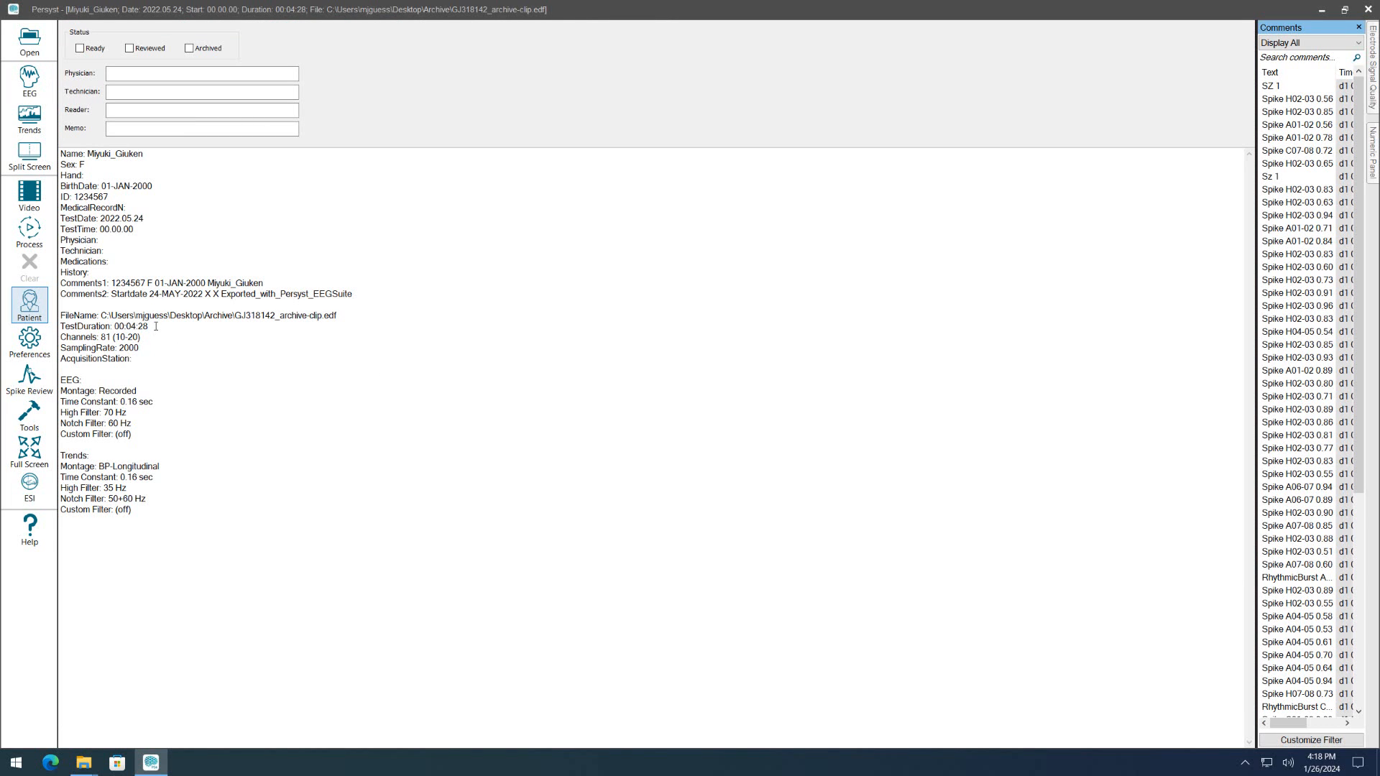
drag(144, 326, 124, 326)
drag(141, 348, 92, 371)
click(300, 360)
click(27, 79)
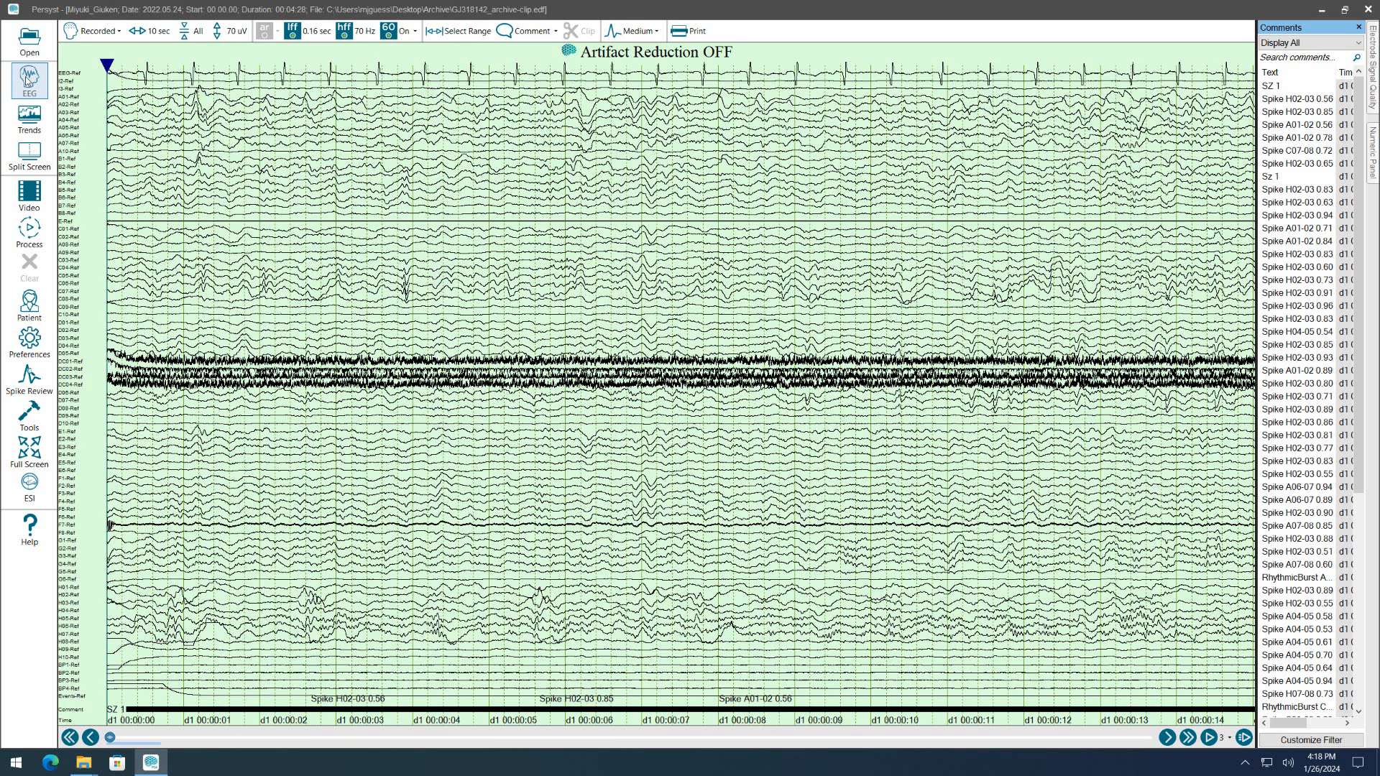